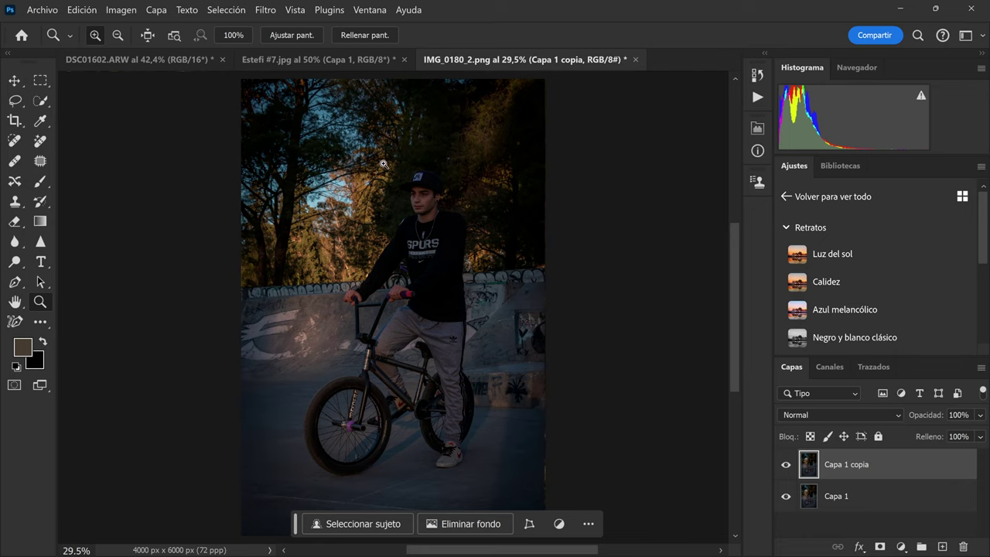
- Zoom in to about 171% on the BMX rider's face
drag(383, 163, 480, 200)
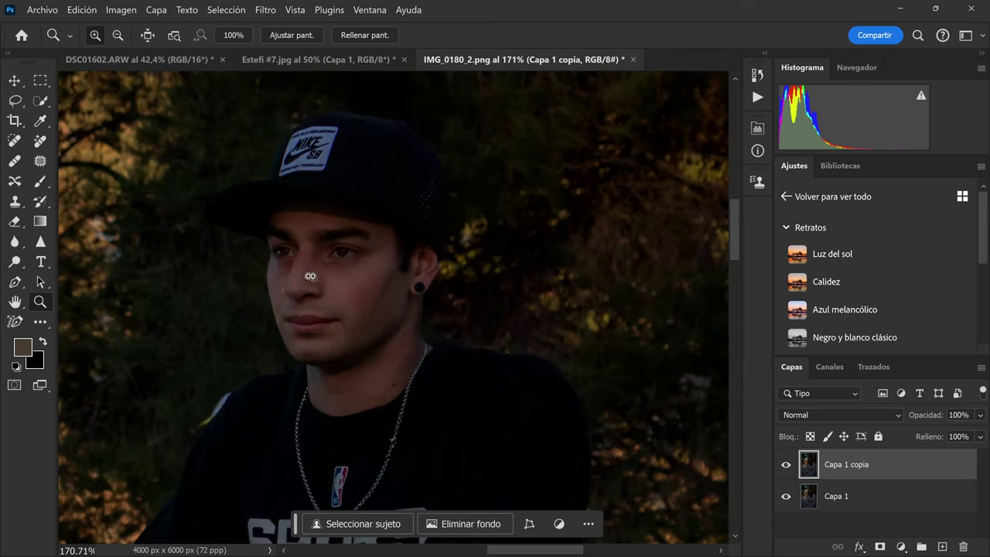
- Select the rider's chin and jaw, excluding the lips, and generative-fill it with 'barba'
click(15, 102)
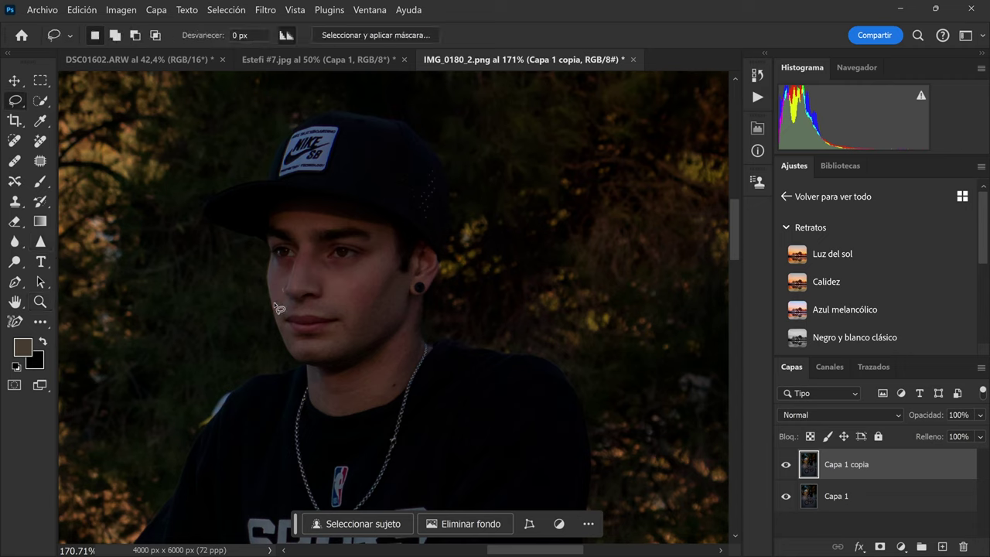
drag(271, 294, 271, 296)
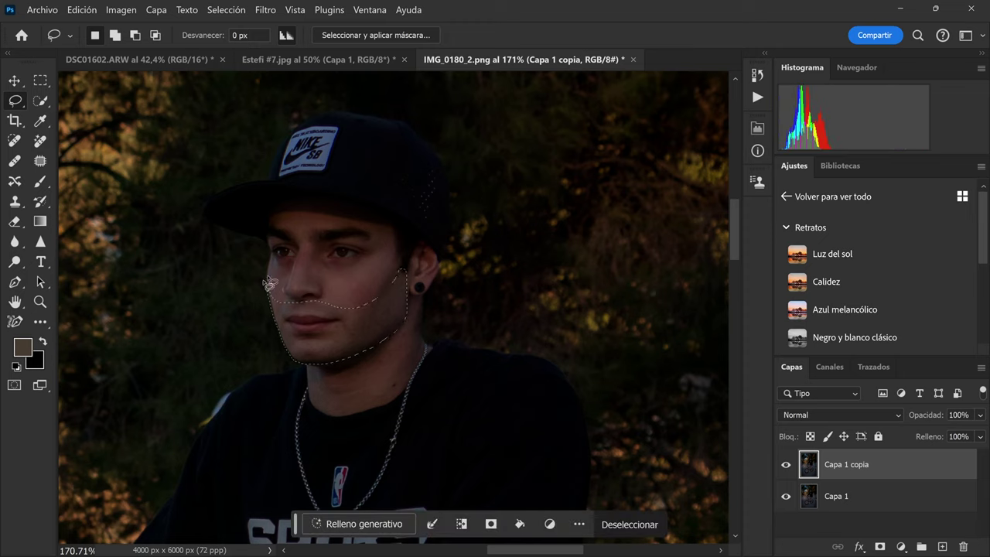
click(136, 36)
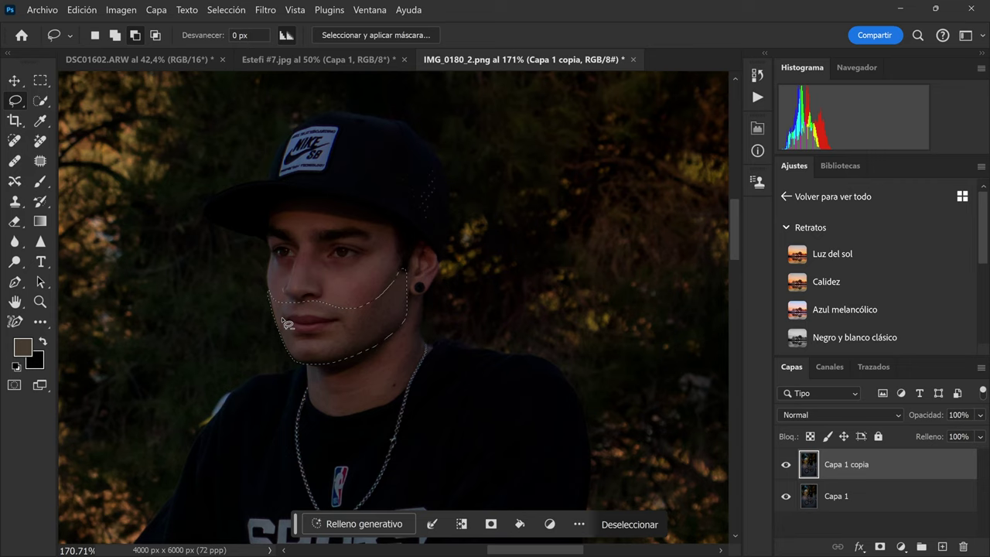
drag(286, 323, 304, 345)
click(339, 526)
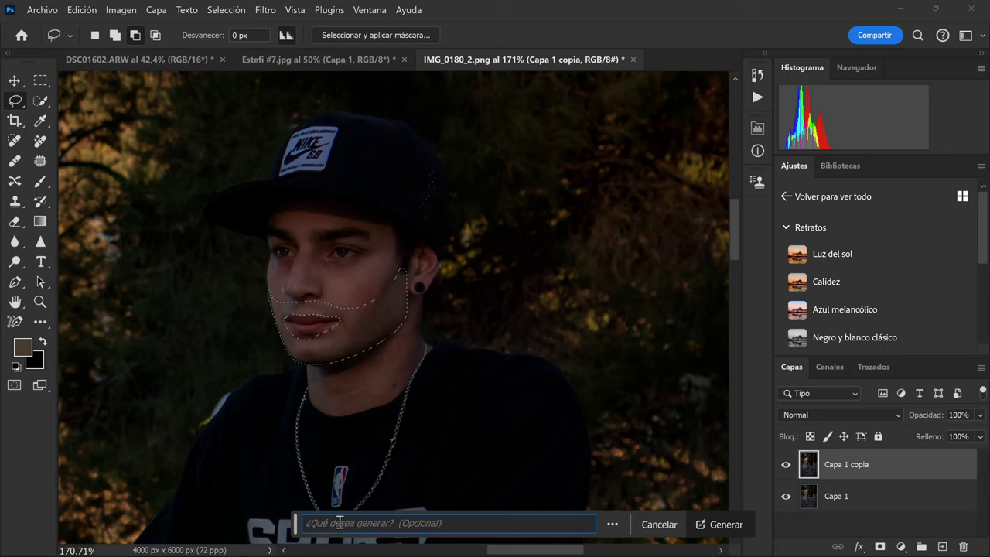
text(barba)
key(Return)
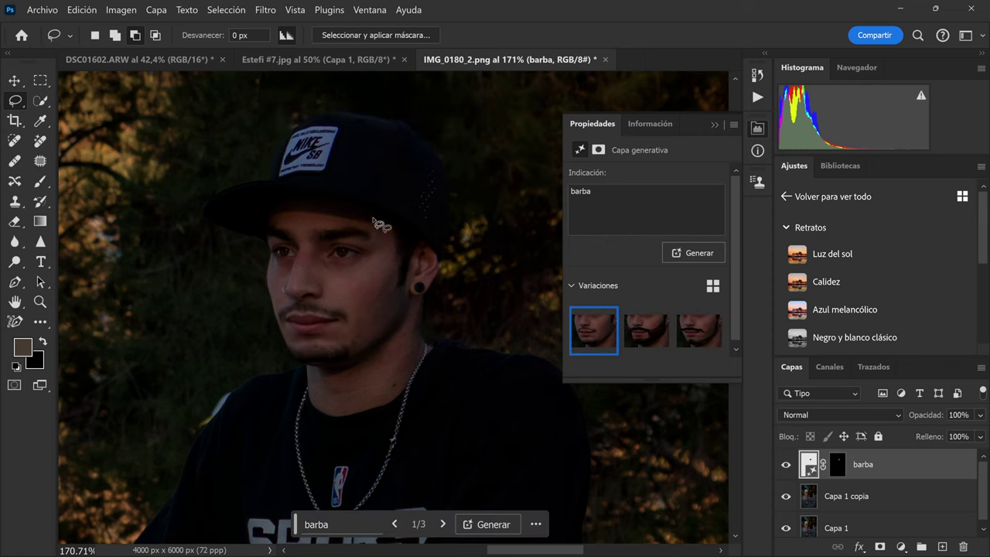
- Compare the beard variations, return to light stubble, and generate a fresh set
click(699, 331)
click(642, 333)
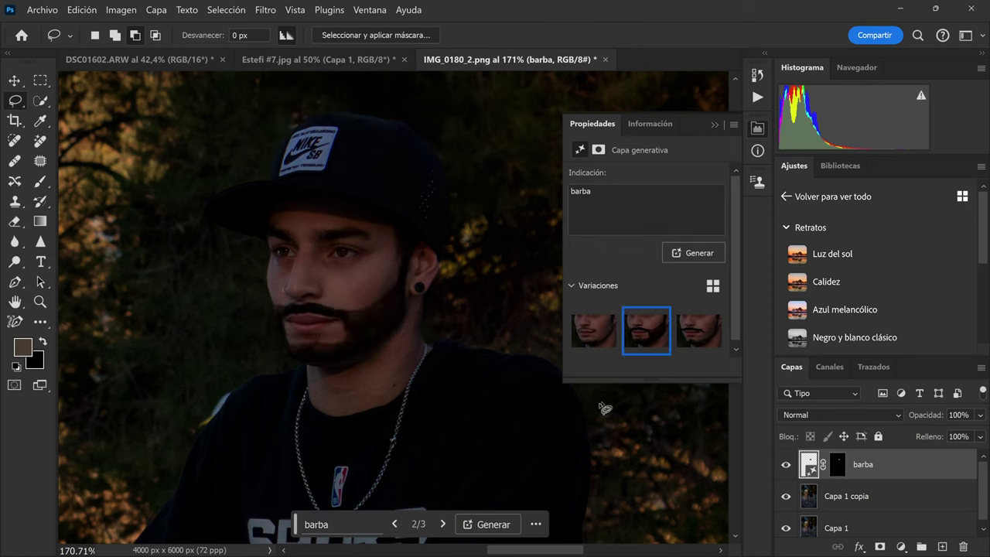
click(577, 323)
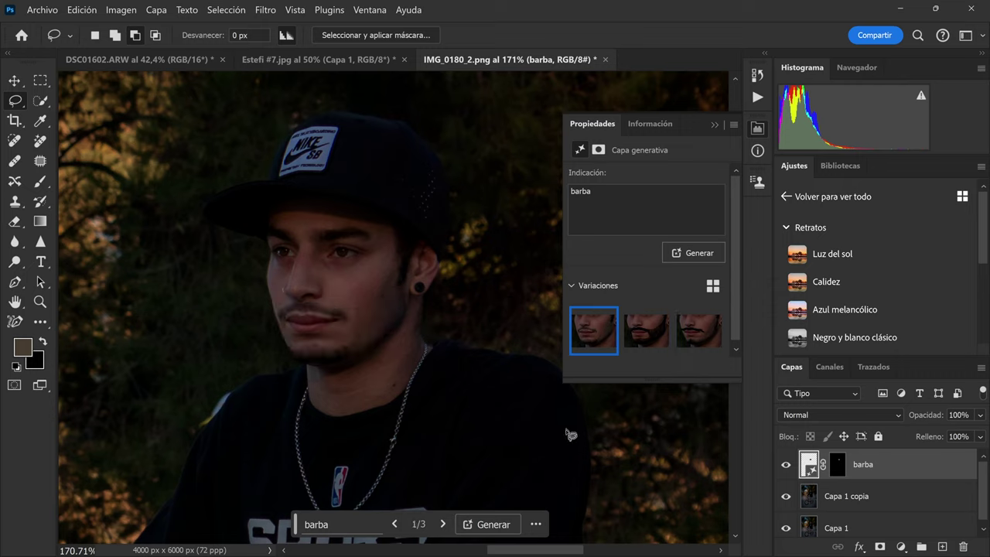
click(678, 255)
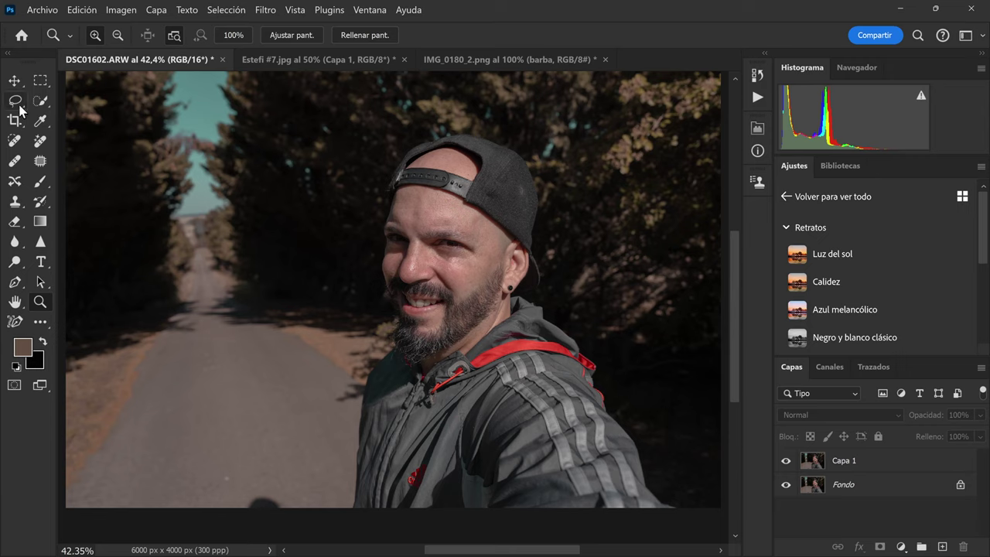
- Lasso the selfie man's beard and generative-fill it with the prompt 'quitar barba'
click(14, 101)
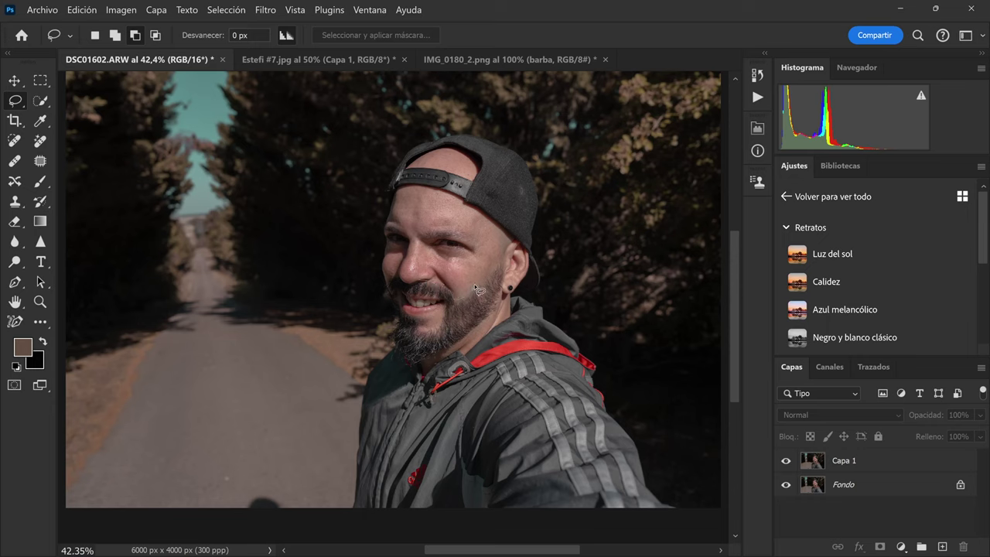
drag(511, 285, 509, 288)
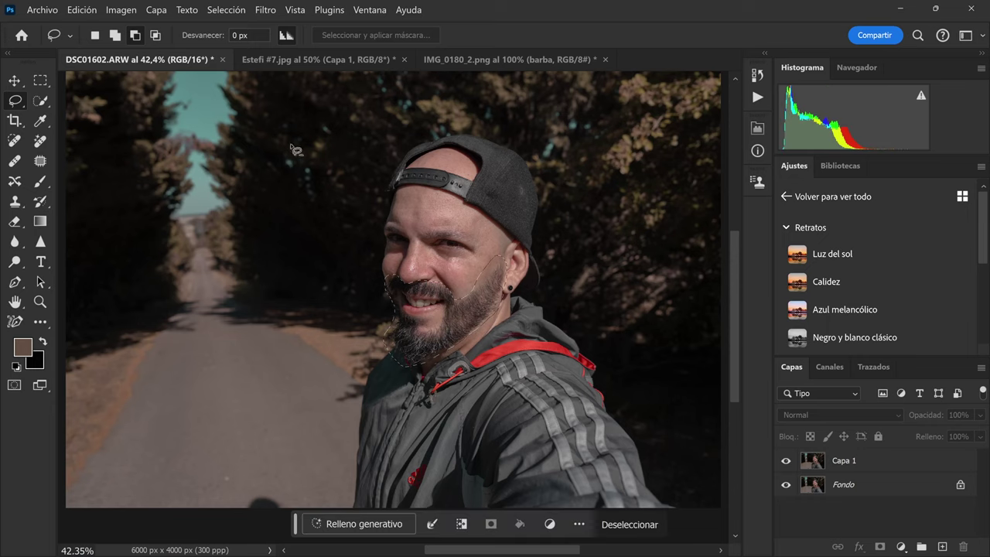
drag(408, 298, 404, 296)
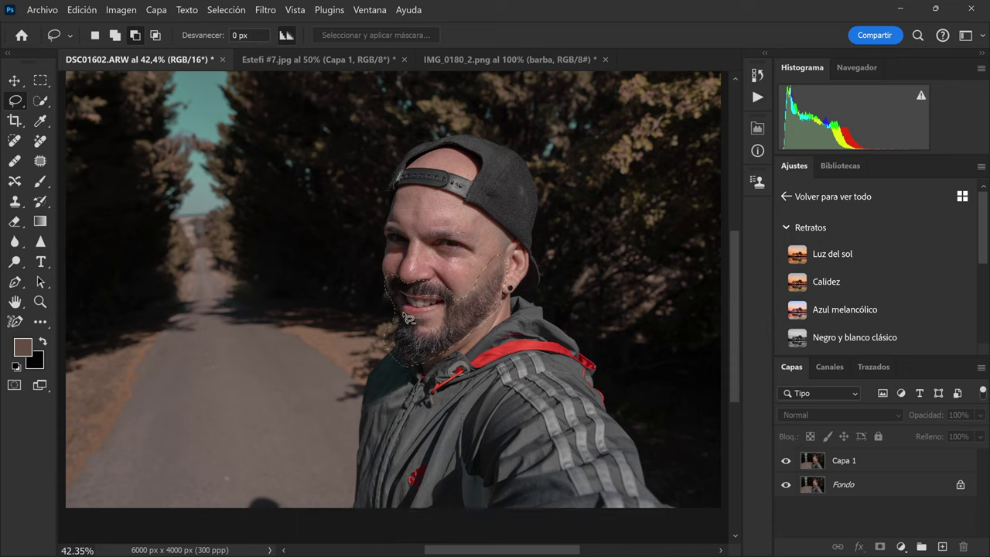
drag(401, 306, 409, 300)
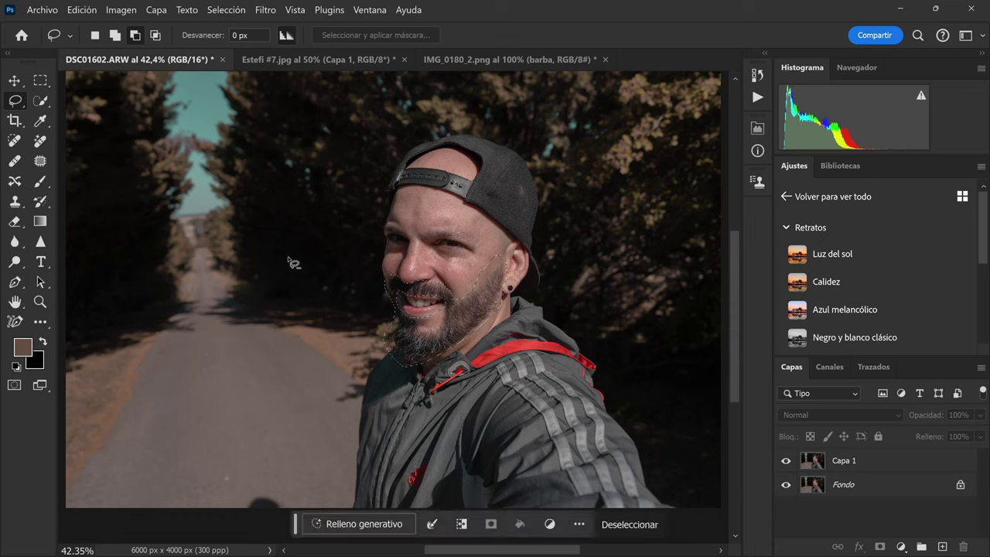
click(397, 527)
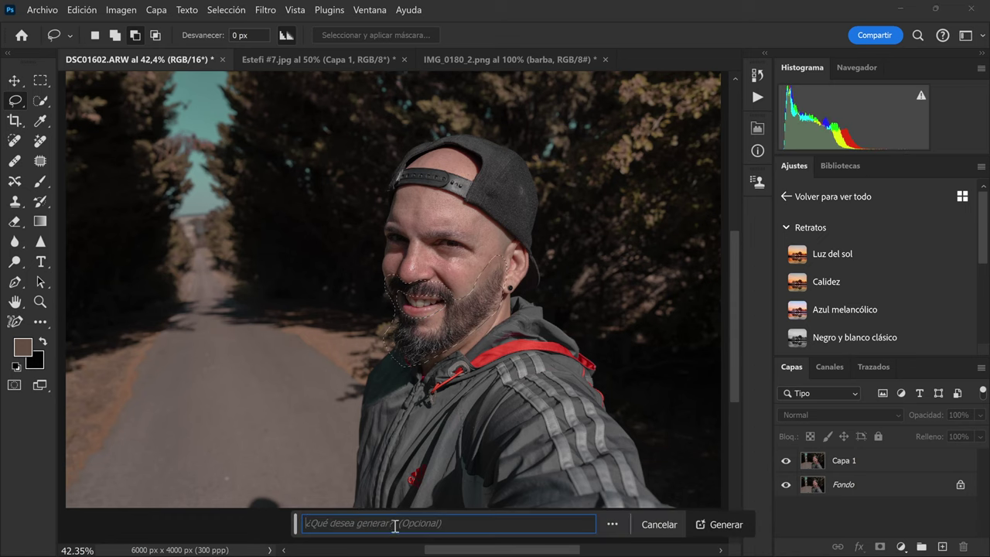
text(q)
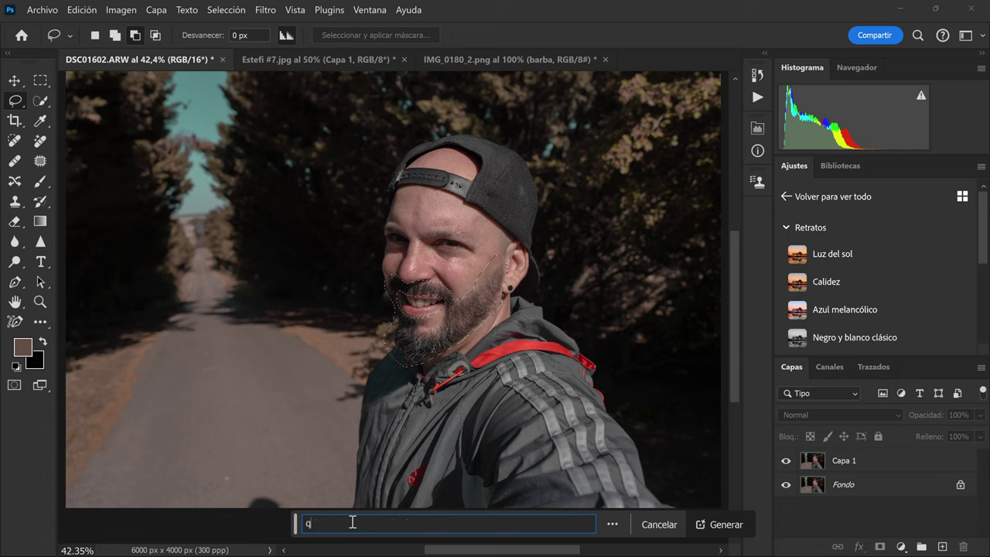
text(uí)
key(Return)
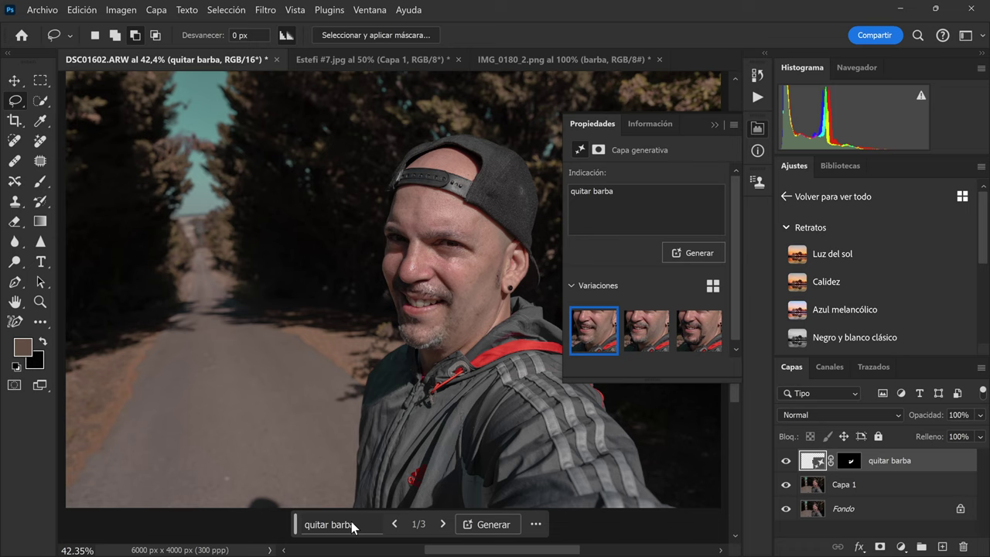
- Generate more beardless variations and keep variation 2 of 6
click(642, 330)
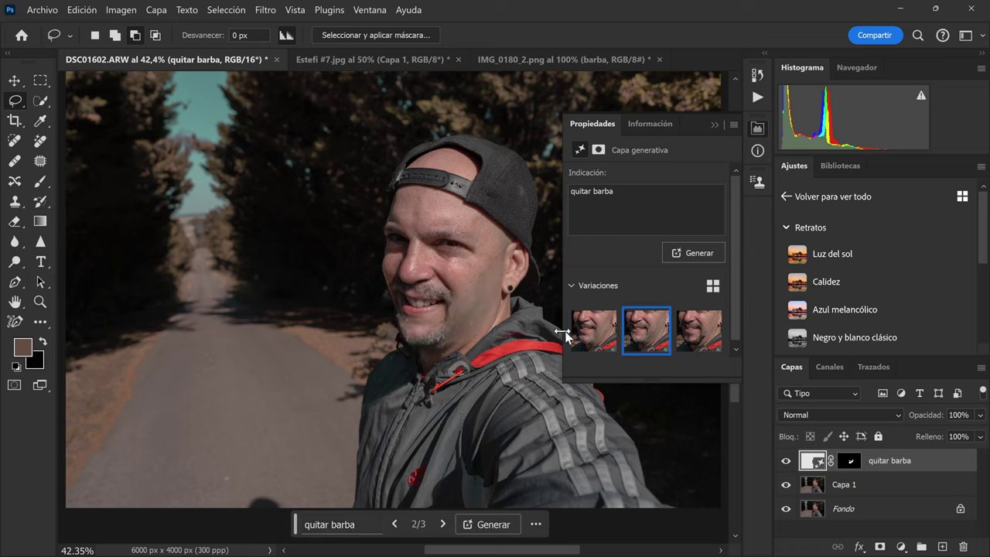
click(593, 330)
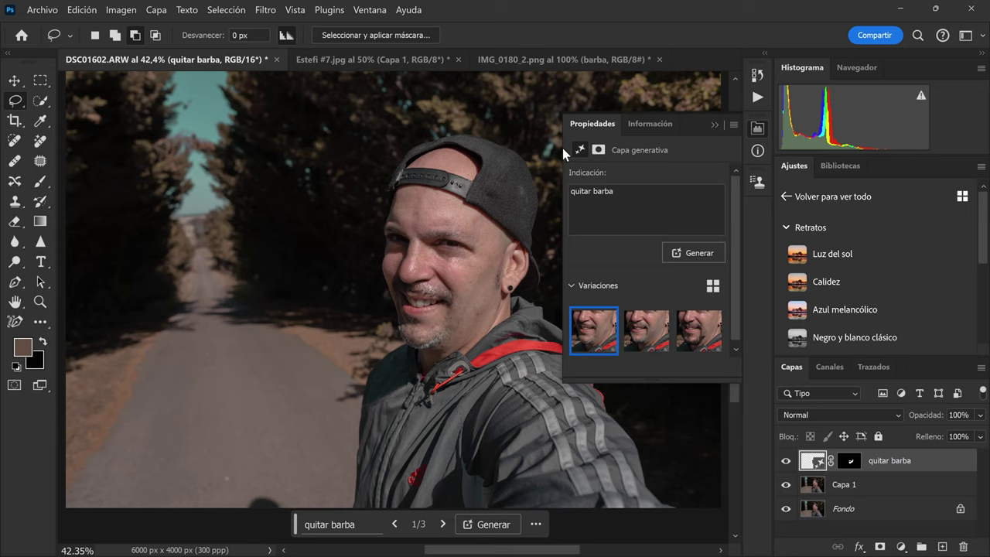
click(689, 256)
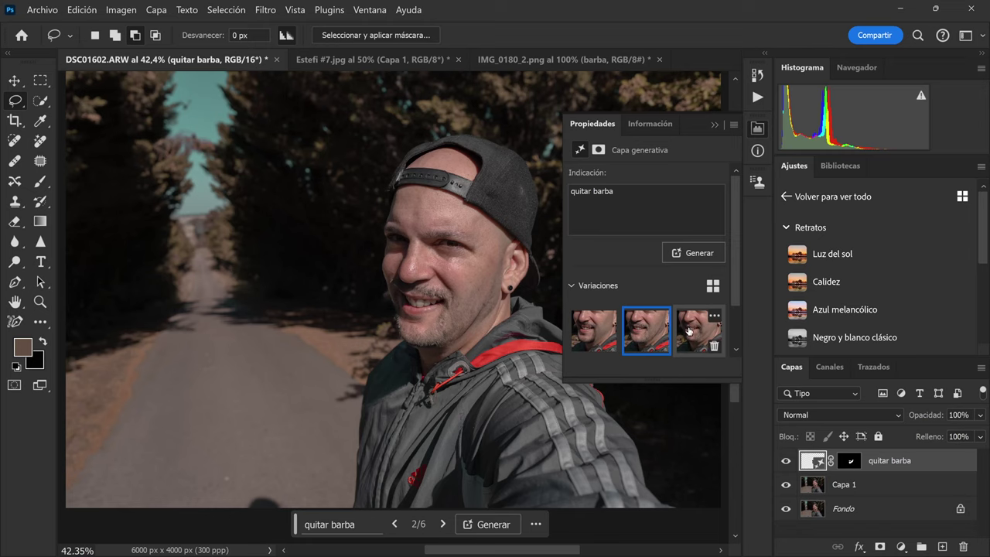
click(689, 333)
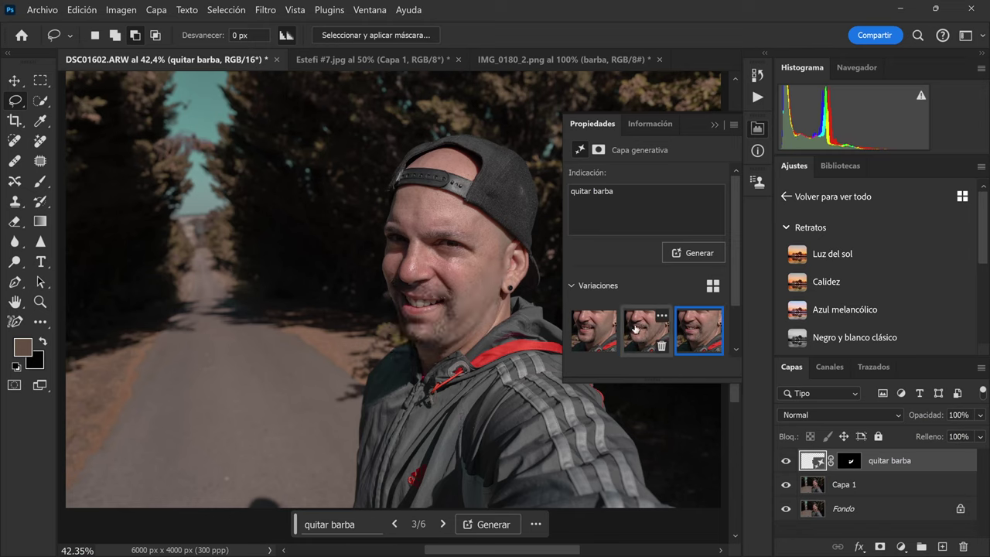
click(638, 326)
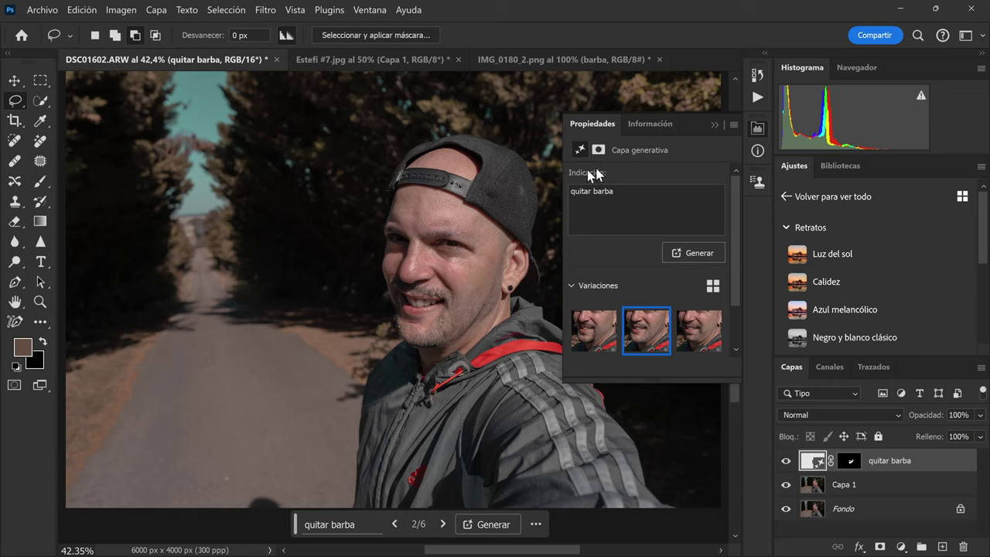
click(714, 126)
click(41, 301)
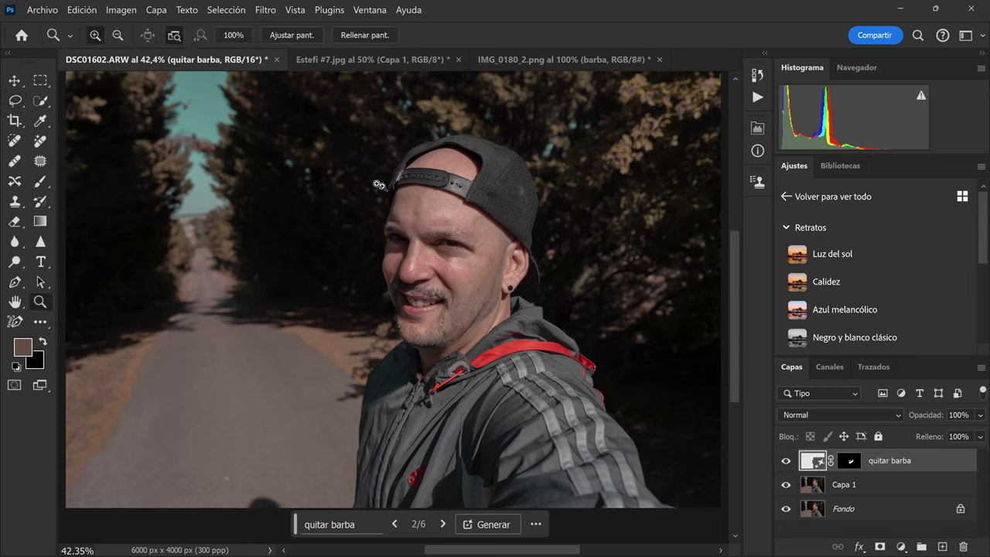
- Retouch the skin under the man's eye with a prompt-free generative fill, then regenerate it
drag(351, 176, 472, 303)
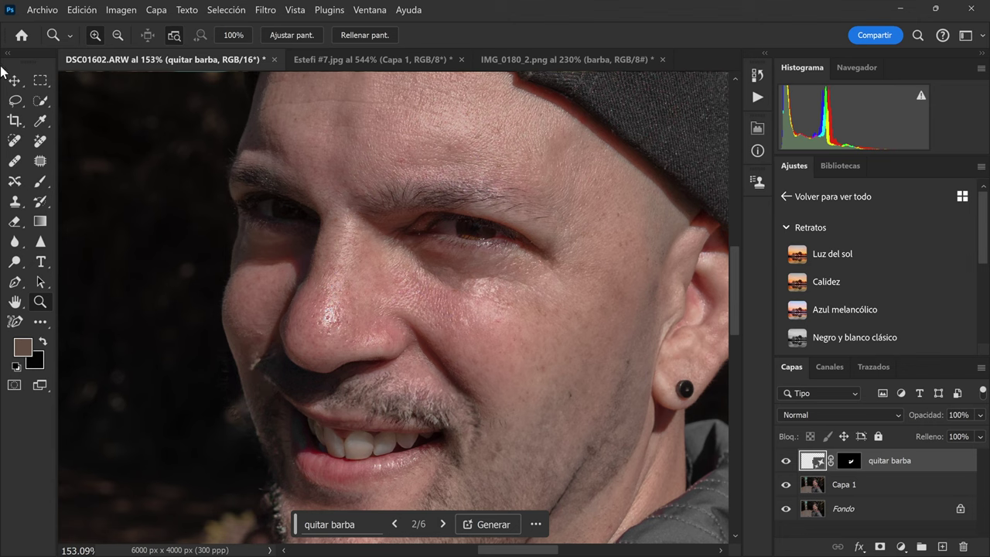
click(15, 100)
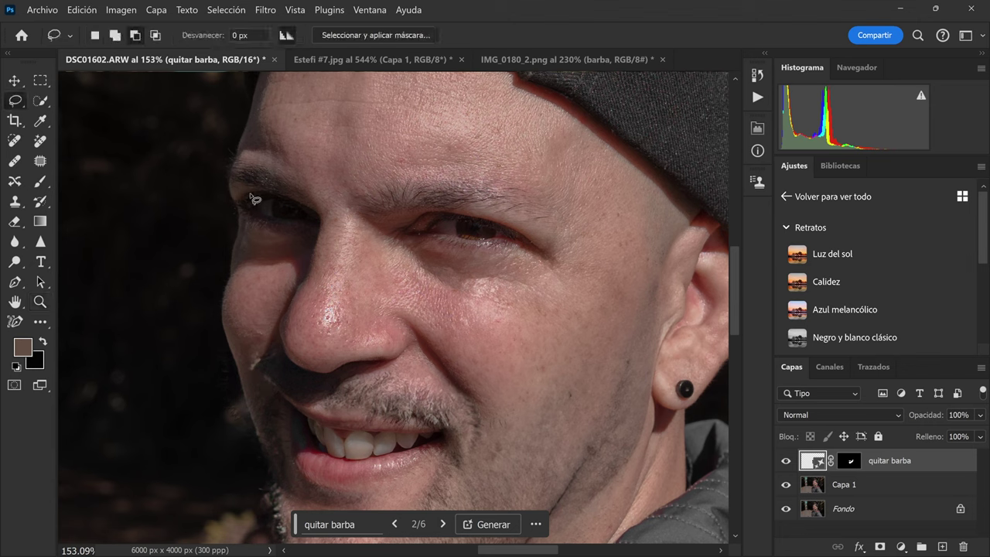
mouse_move(387, 255)
mouse_down()
mouse_move(468, 250)
mouse_move(535, 263)
mouse_up()
mouse_move(548, 316)
mouse_down()
mouse_move(481, 343)
mouse_move(429, 329)
mouse_move(385, 280)
mouse_up()
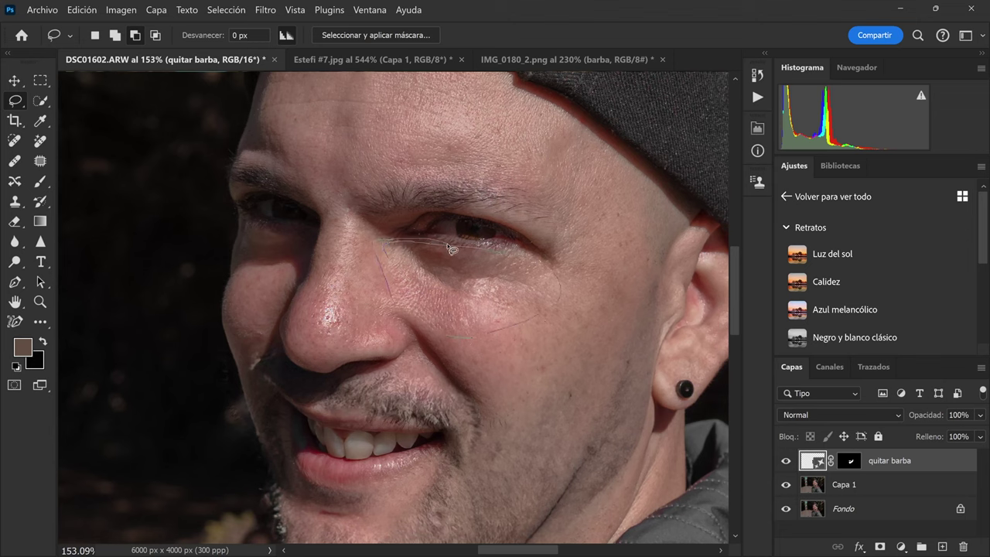
drag(385, 246, 468, 252)
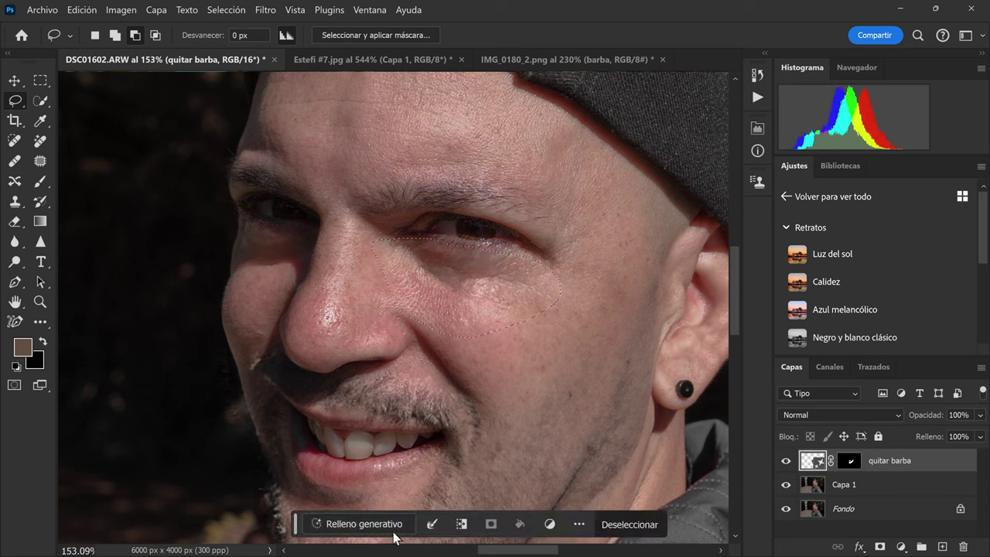
click(367, 524)
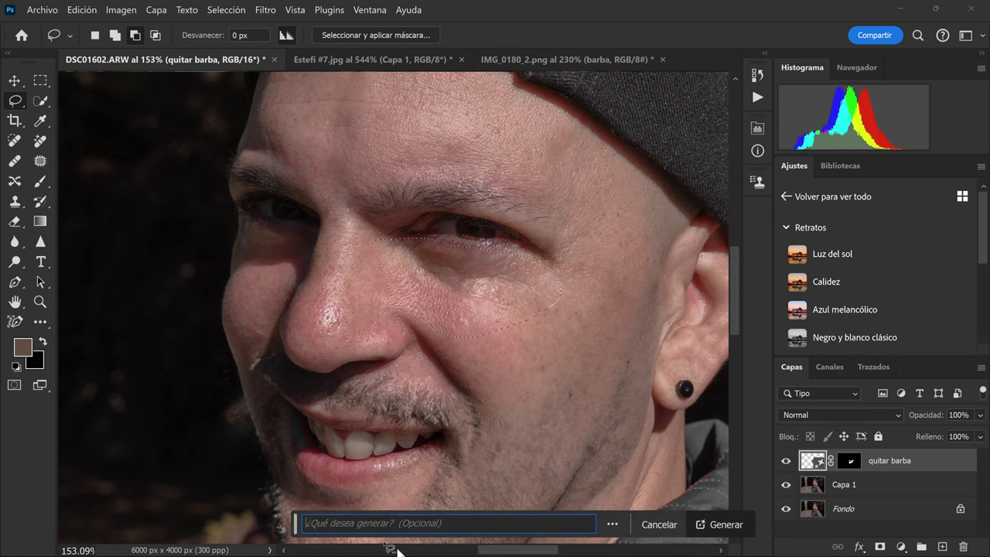
click(712, 525)
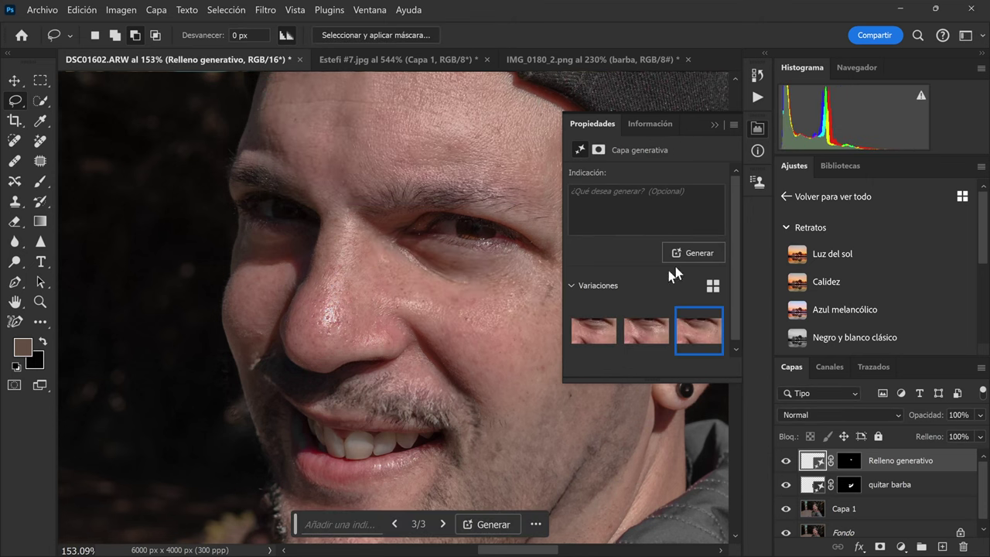
click(678, 253)
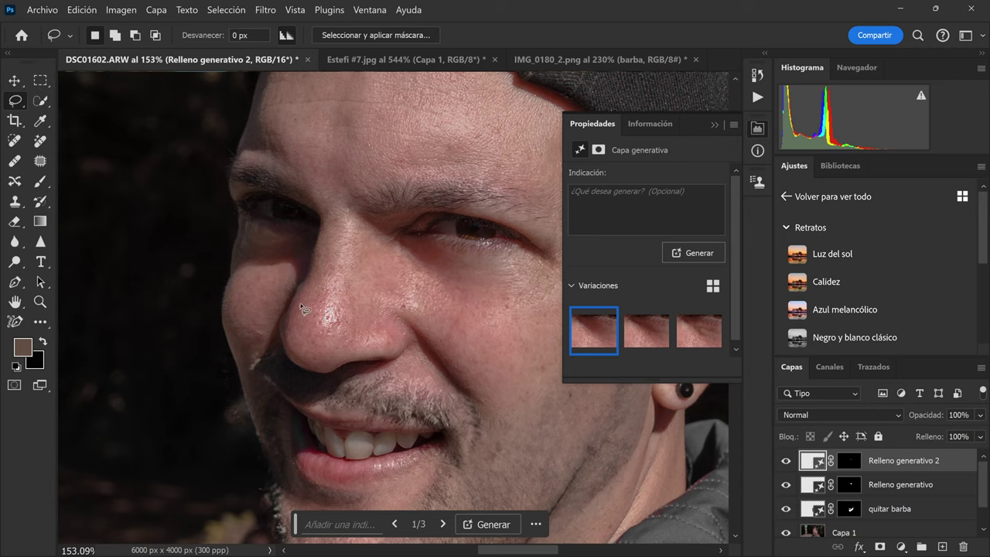
- Fill the lassoed nose with prompt-free generative fill and keep the first variation
mouse_move(308, 290)
mouse_down()
mouse_move(300, 363)
mouse_move(378, 354)
mouse_up()
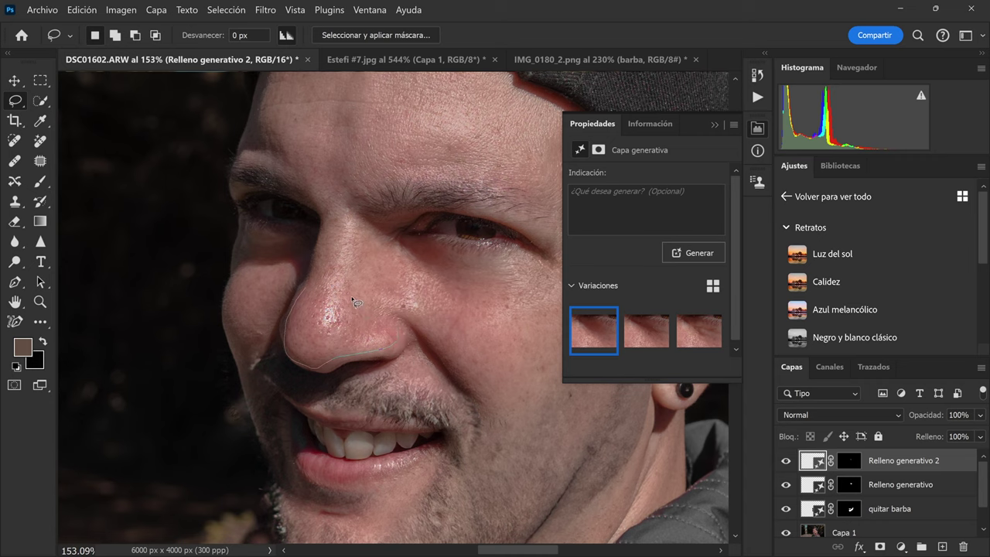
mouse_move(336, 274)
mouse_down()
mouse_move(305, 280)
mouse_move(300, 298)
mouse_up()
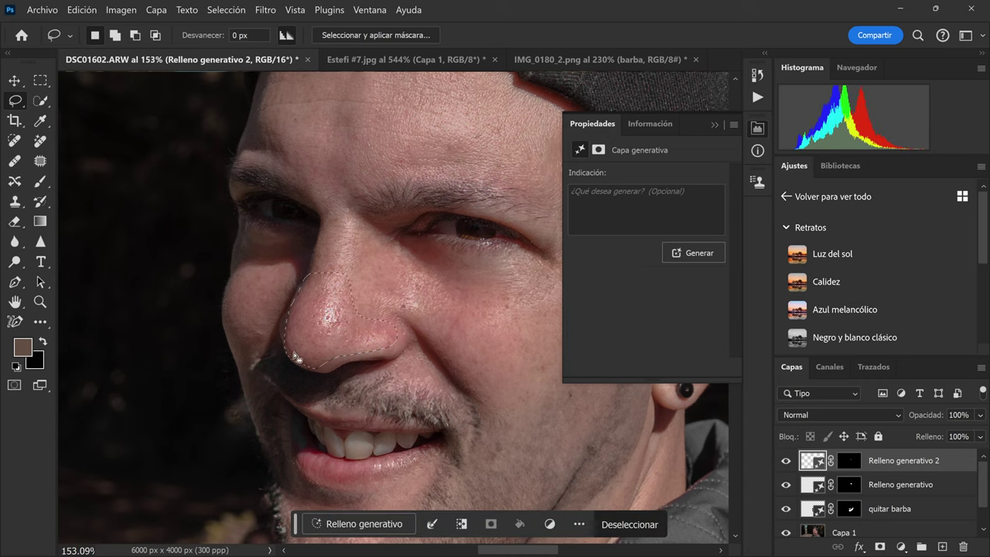
click(682, 255)
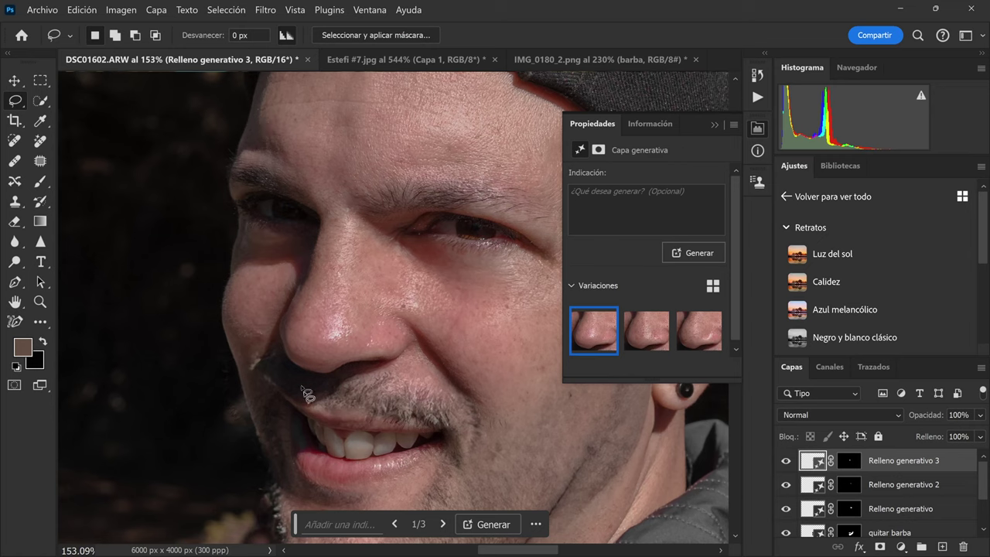
mouse_move(698, 332)
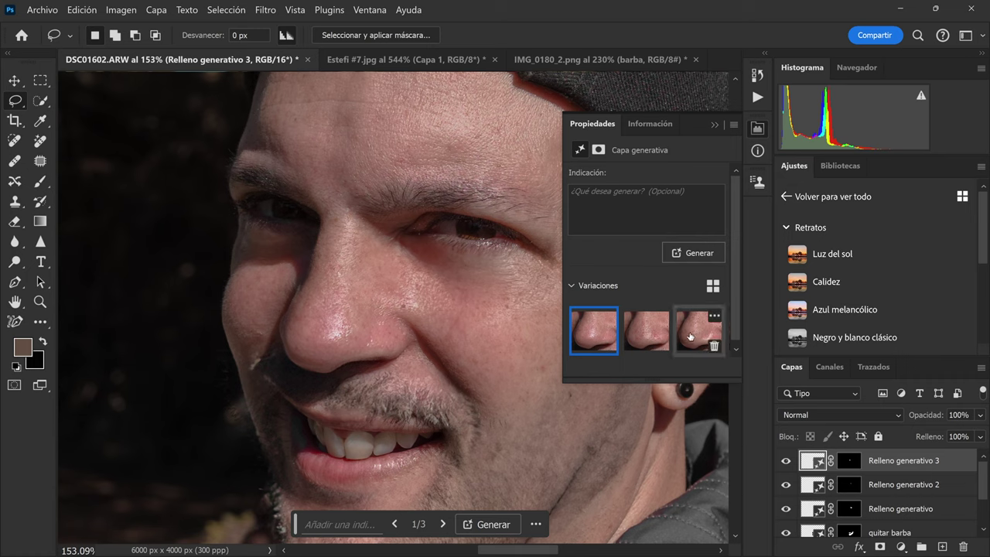
click(646, 331)
click(585, 333)
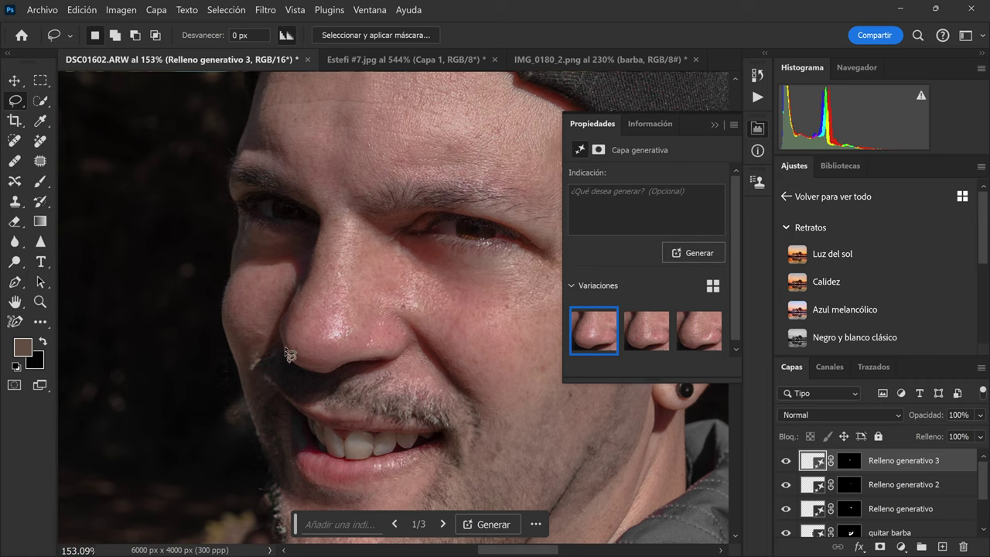
- Regenerate the nostril and a small skin spot beside the nose with prompt-free fills
mouse_move(286, 324)
mouse_down()
mouse_move(305, 369)
mouse_move(333, 368)
mouse_up()
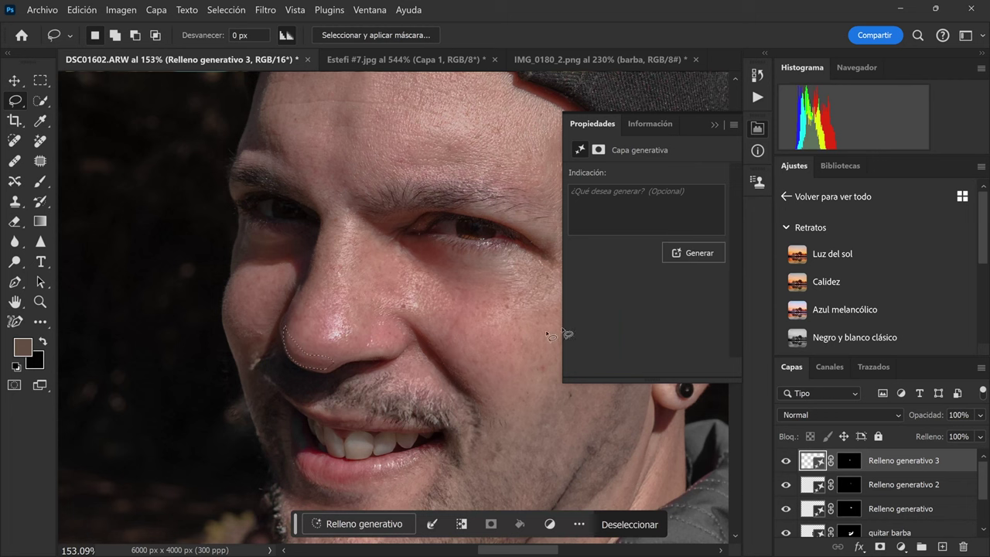
click(694, 253)
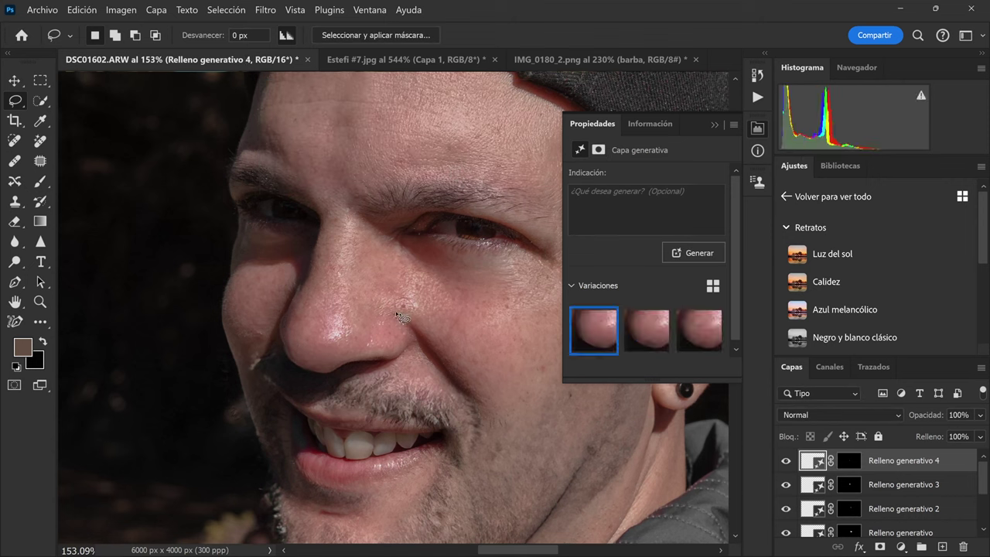
drag(401, 317, 404, 307)
click(681, 254)
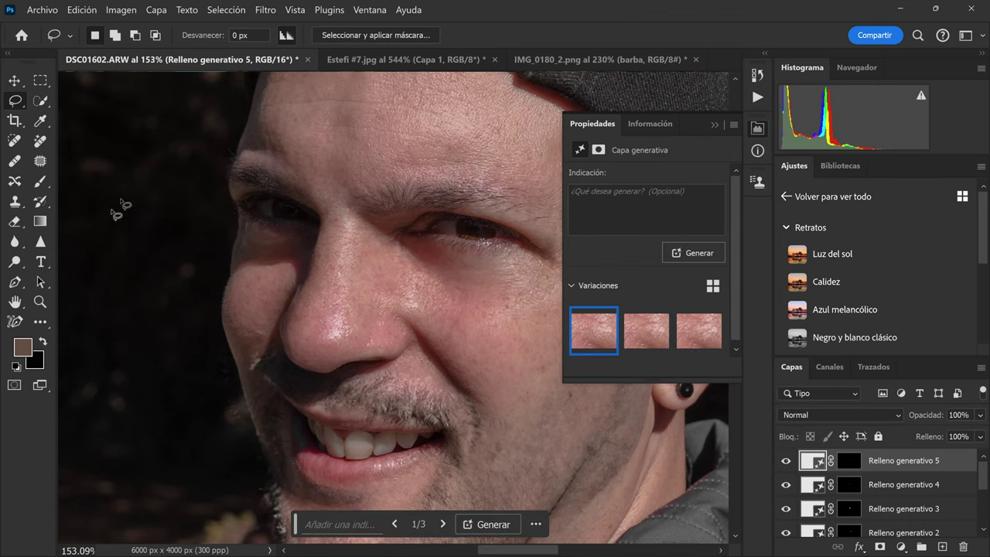
- Compare the face with and without the quitar barba layer visible
click(40, 302)
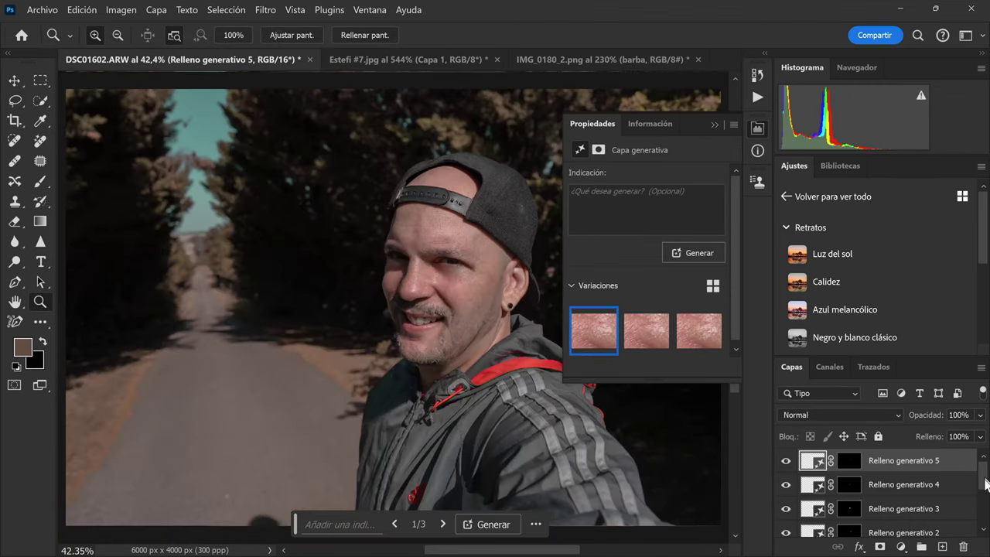
drag(987, 484, 986, 517)
click(789, 478)
click(787, 477)
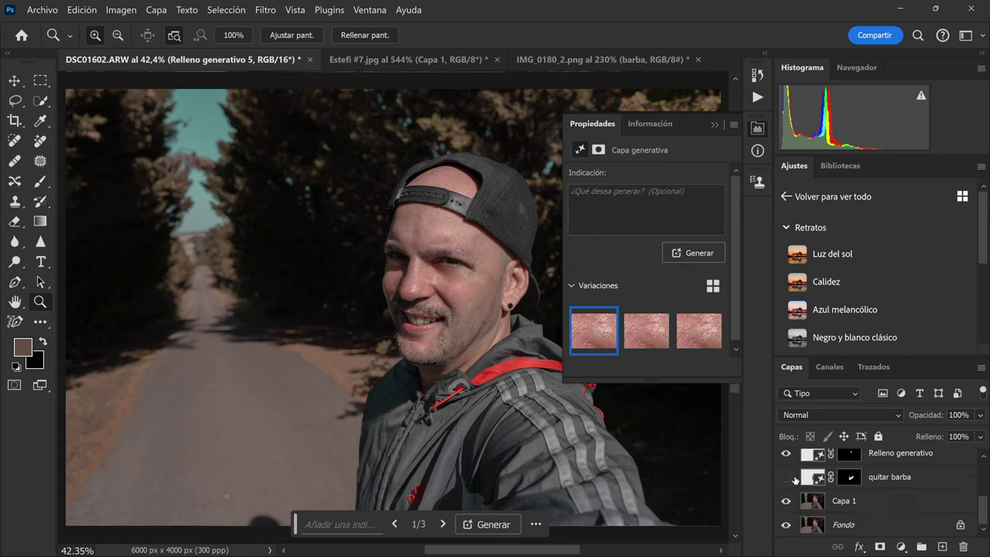
- Keep the beard removal visible and hide the Relleno generativo 3 and 5 layers
click(789, 479)
drag(986, 499, 987, 478)
click(787, 461)
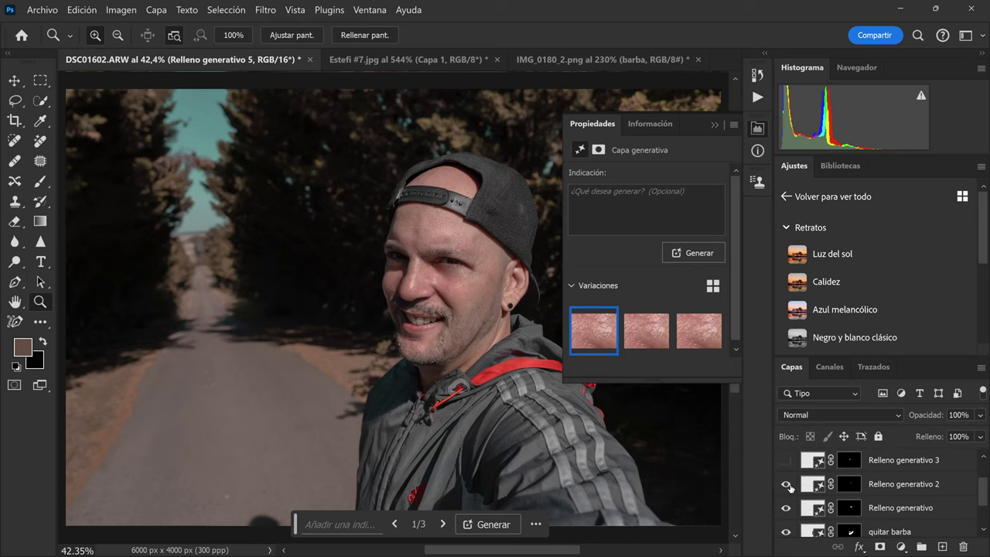
scroll(787, 509, up, 2)
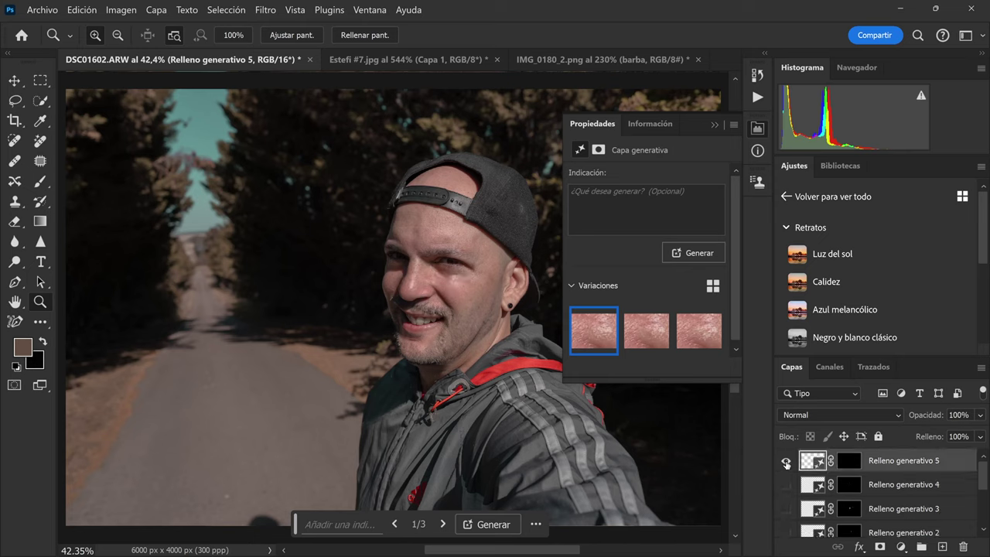
click(787, 461)
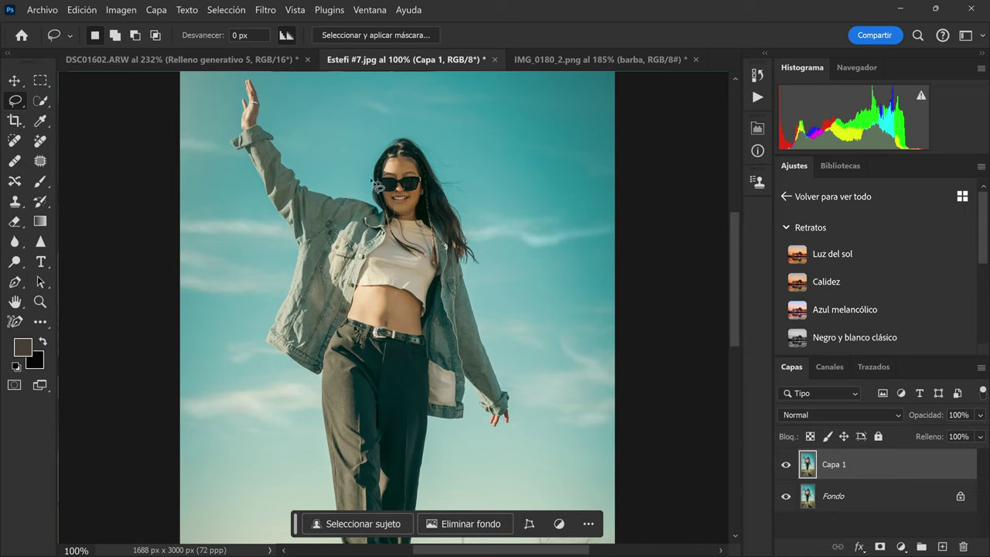
- Lasso the area above the woman's head and generative-fill it with 'sombrero mexicano'
drag(379, 189, 325, 166)
mouse_move(374, 92)
mouse_down()
mouse_move(435, 188)
mouse_move(382, 186)
mouse_up()
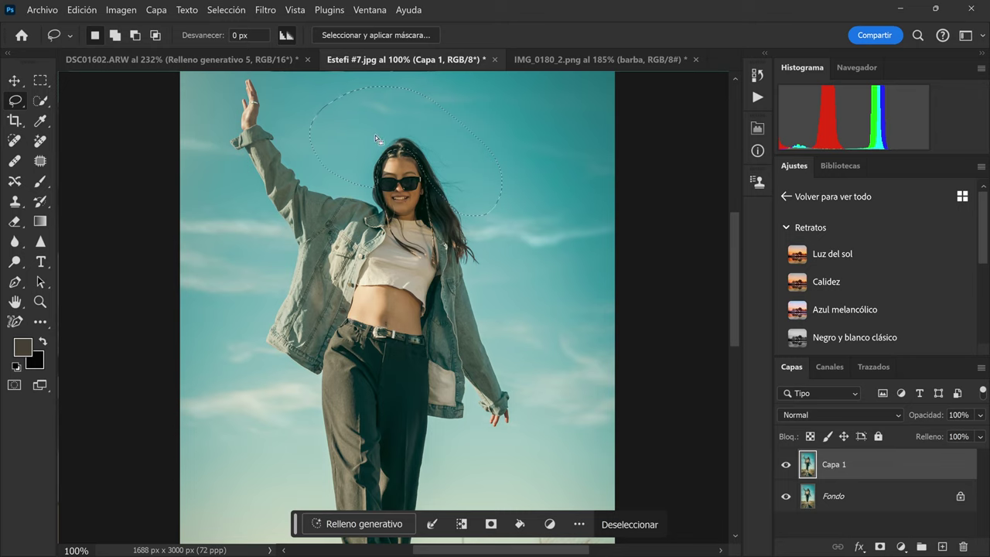
click(370, 524)
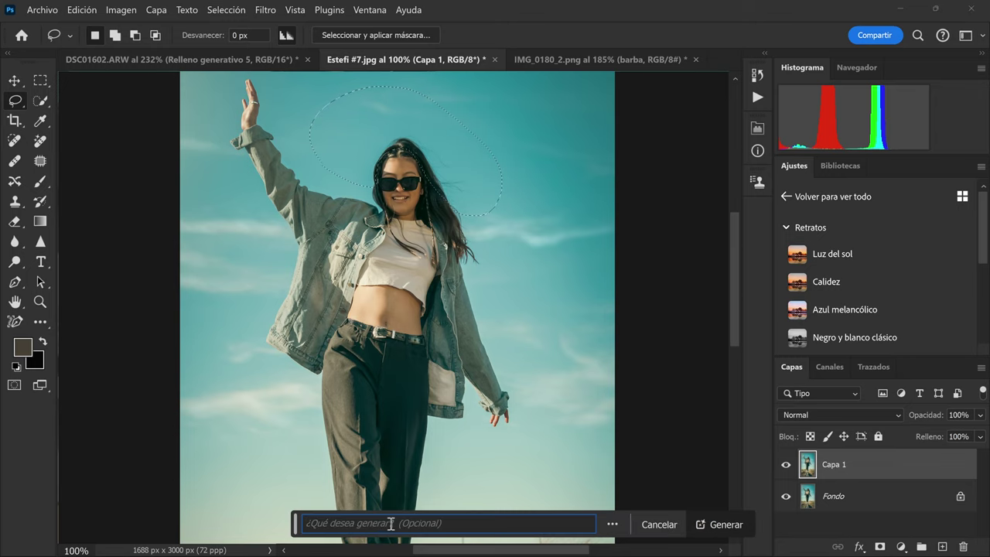
text(sombrero mexicano)
key(Return)
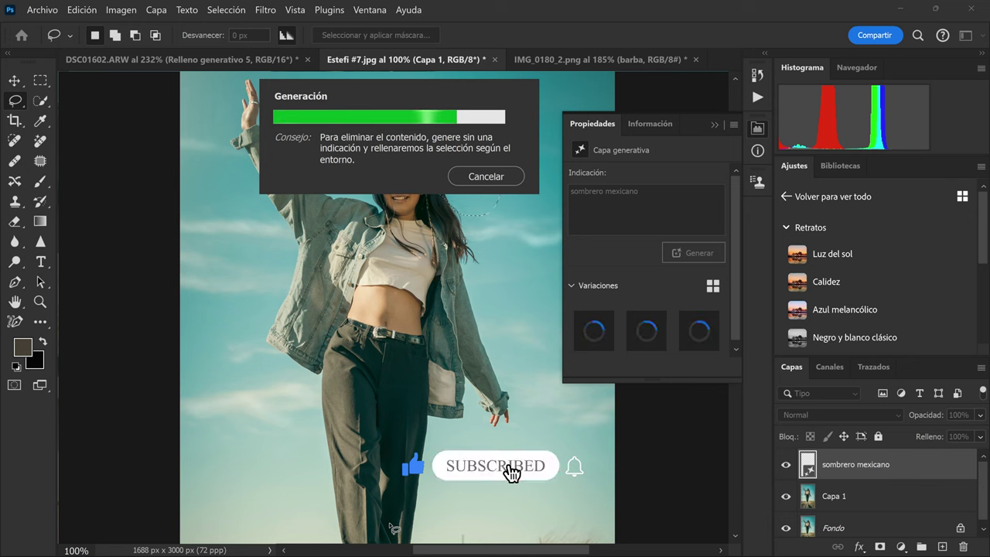
- Keep the third sombrero variation and merge it into Capa 1
click(646, 332)
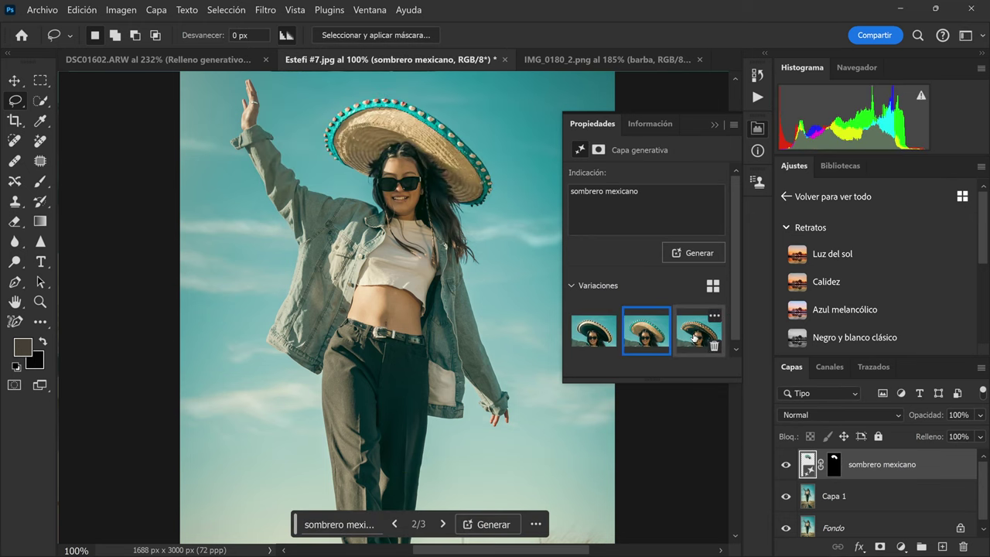
click(694, 333)
key(ctrl+e)
key(w)
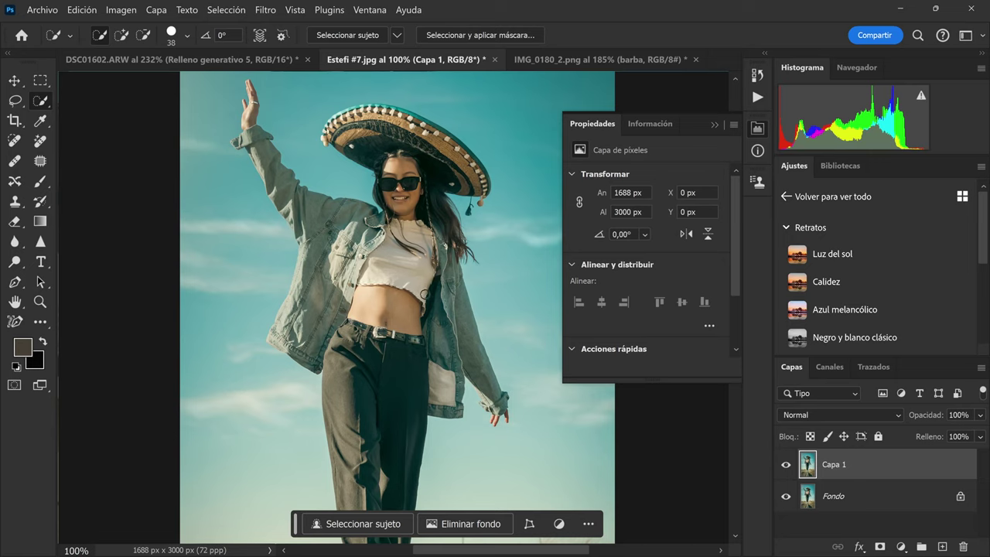
- Select the woman's beige top and generate a colourful top with the prompt 'remera de color'
click(437, 316)
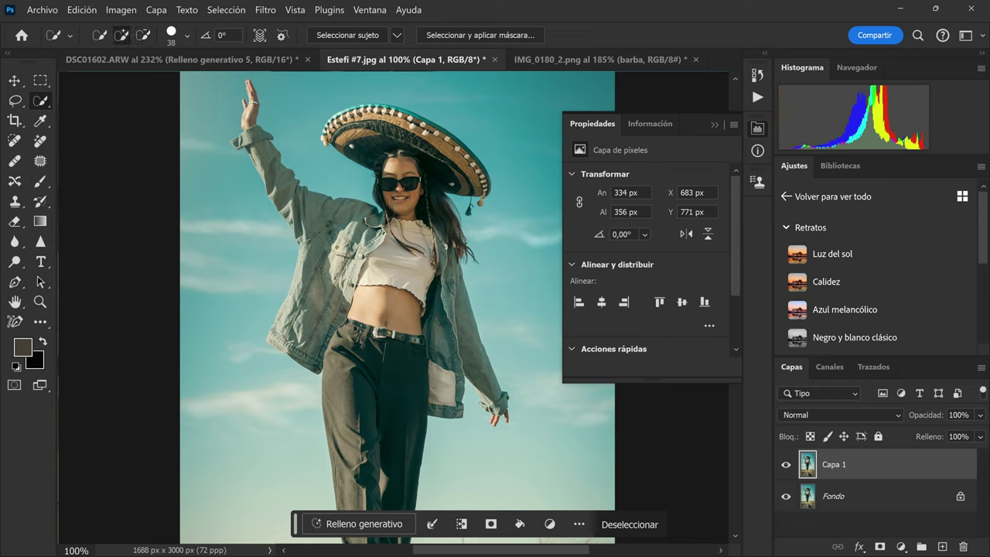
click(409, 524)
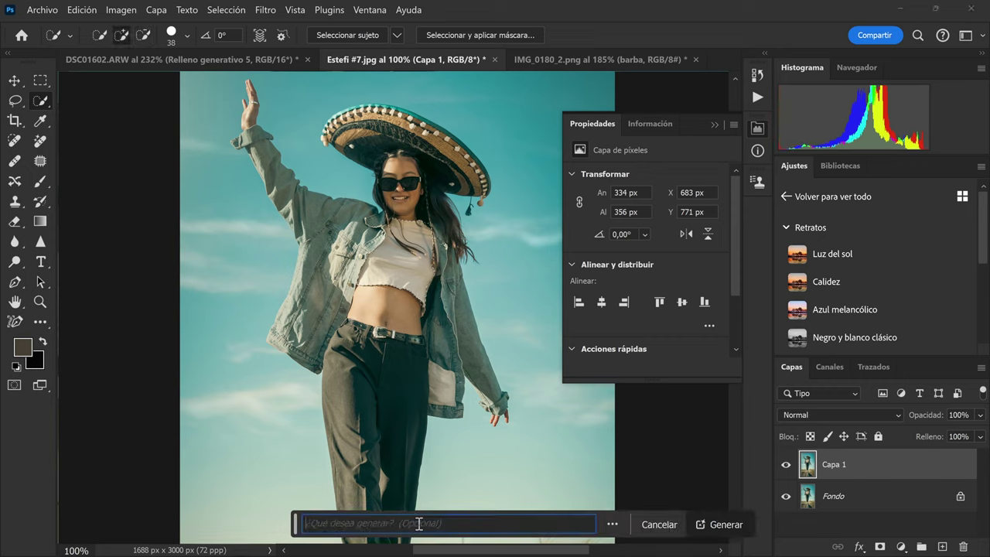
text(remera )
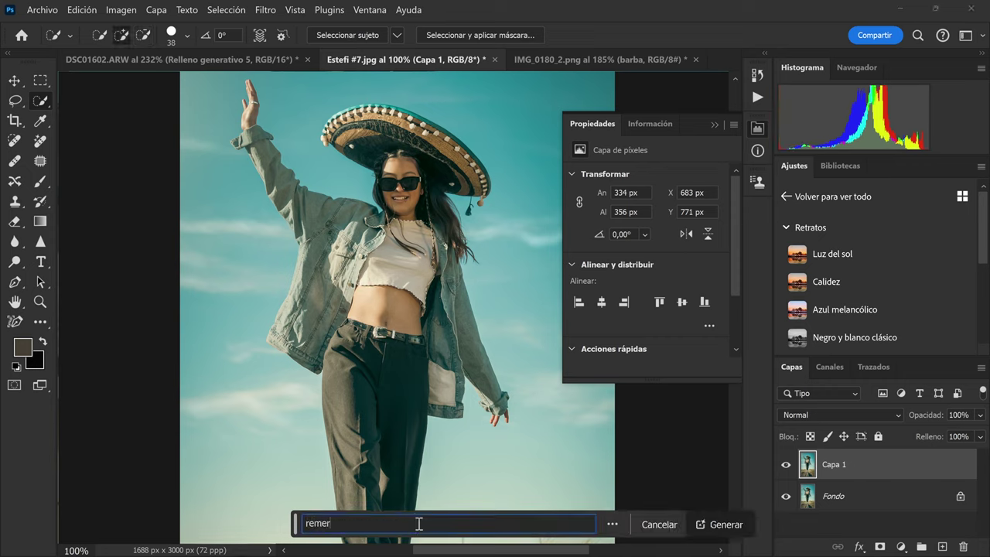
text(de color)
key(Return)
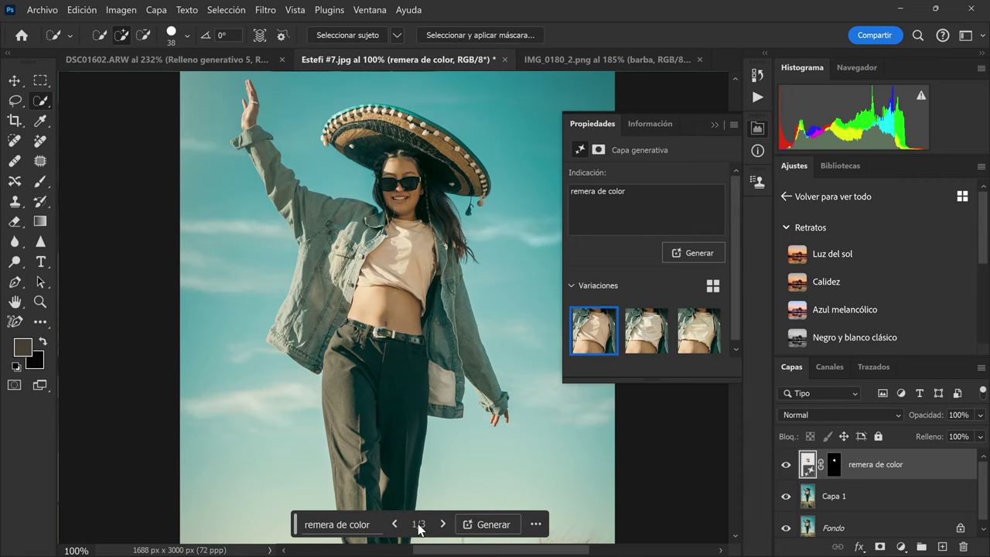
- Generate more colourful-top variations and fit the whole photo on screen
click(683, 258)
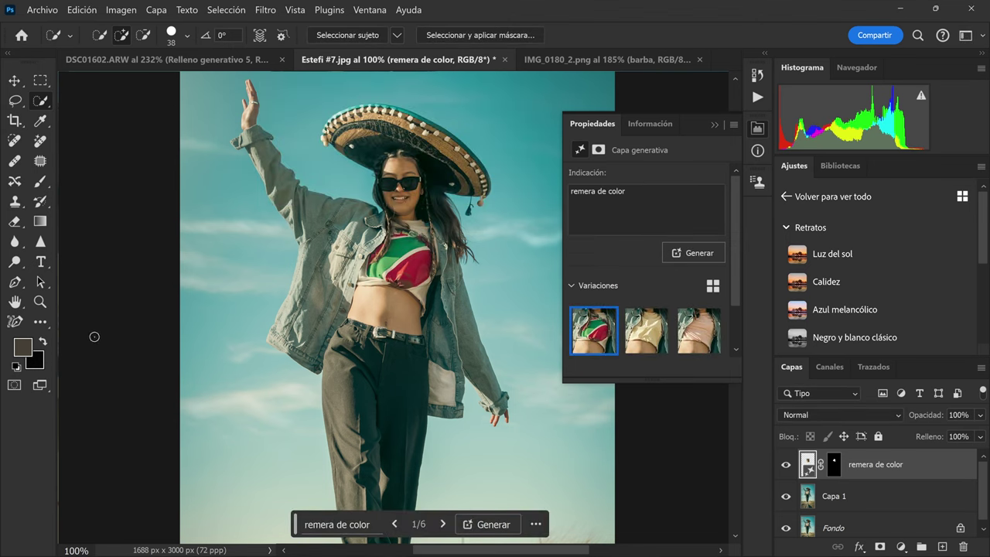
click(40, 303)
key(ctrl+0)
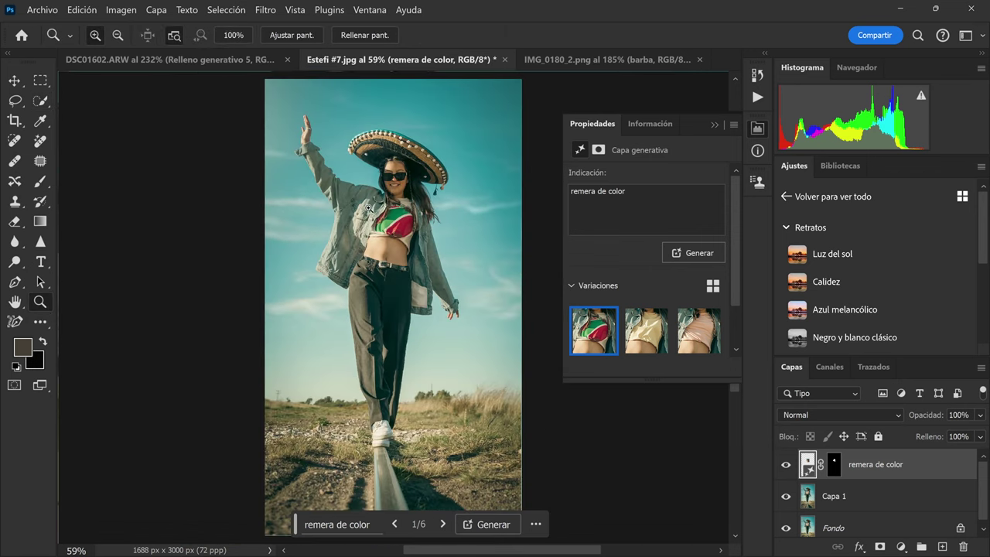
- Lasso the lower-left ground, generate a rabbit with 'conejo' and keep the third variation
click(16, 103)
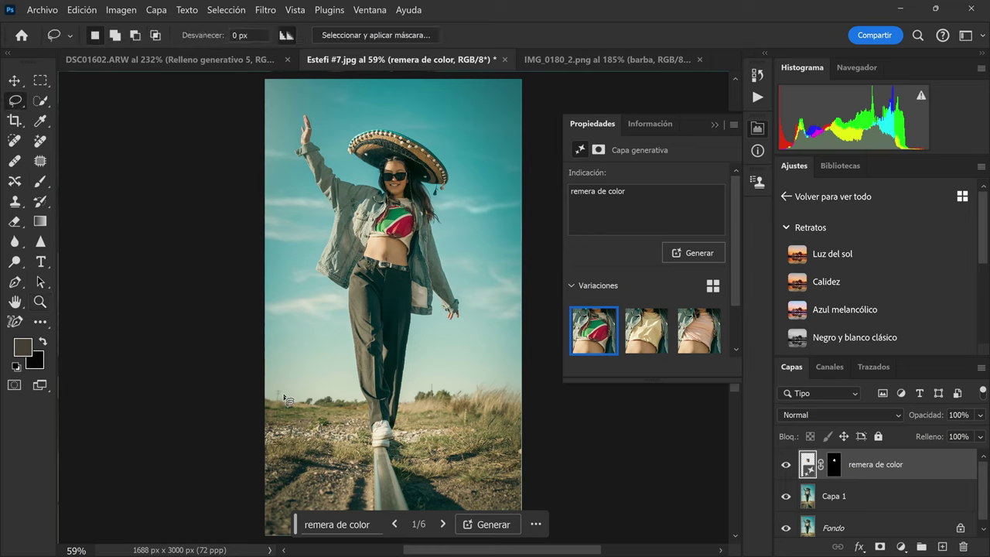
drag(315, 444, 283, 406)
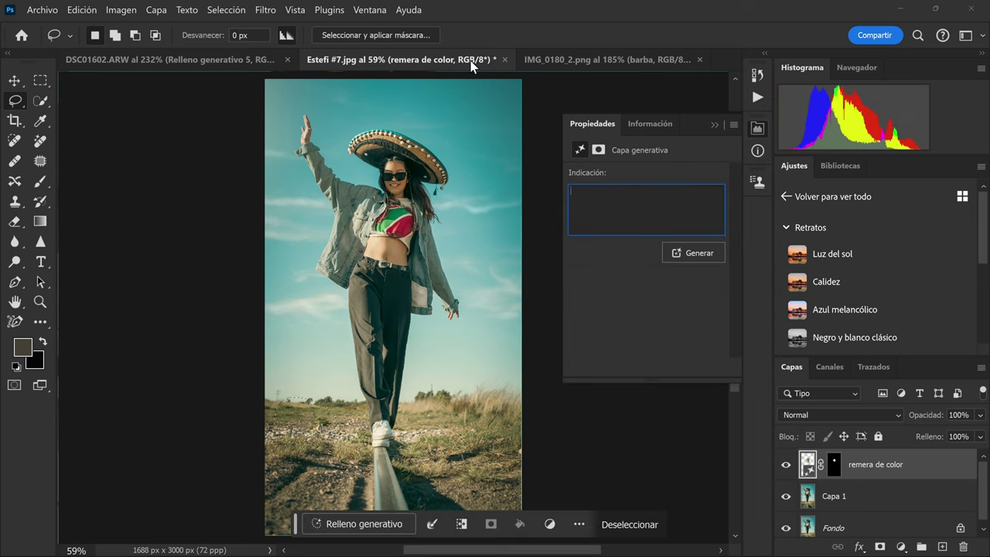
text(conejo)
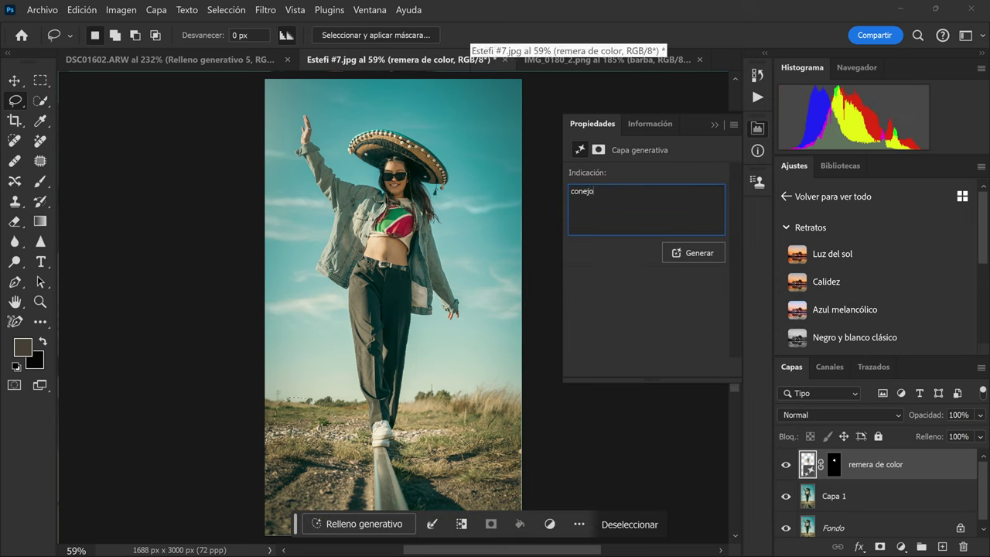
key(Return)
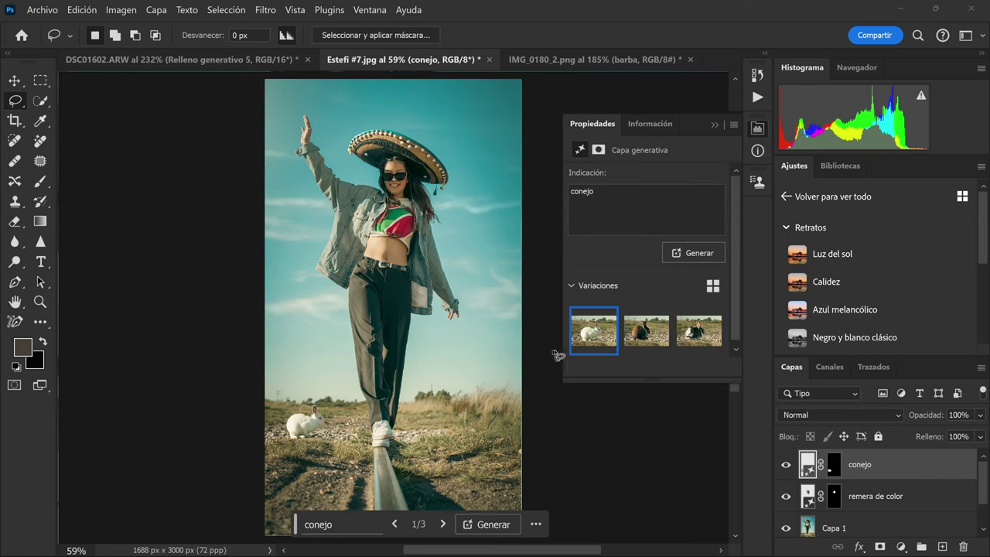
click(636, 342)
click(699, 330)
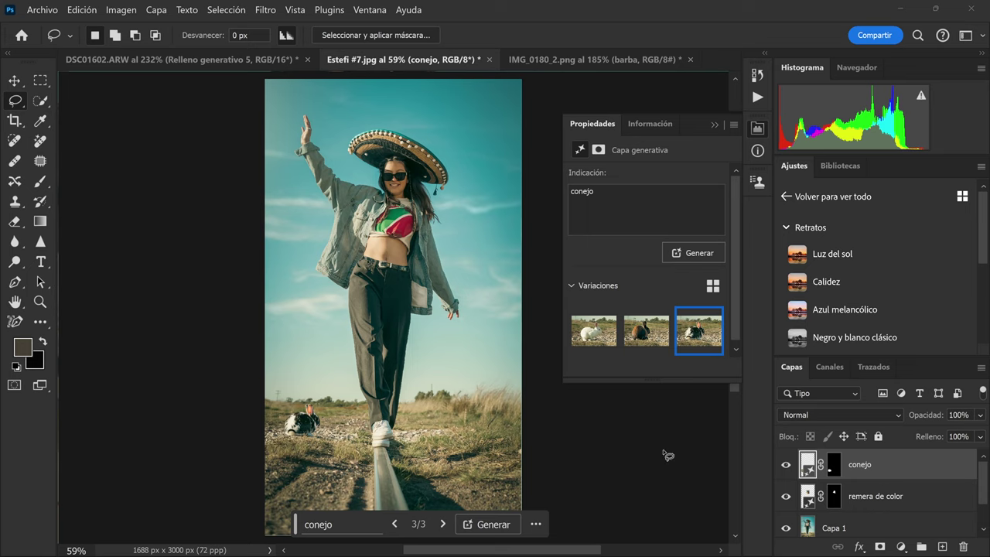
key(ctrl+shift+d)
- Generate a cactus in the outlined area with the prompt 'cactus' and target its mask
click(608, 198)
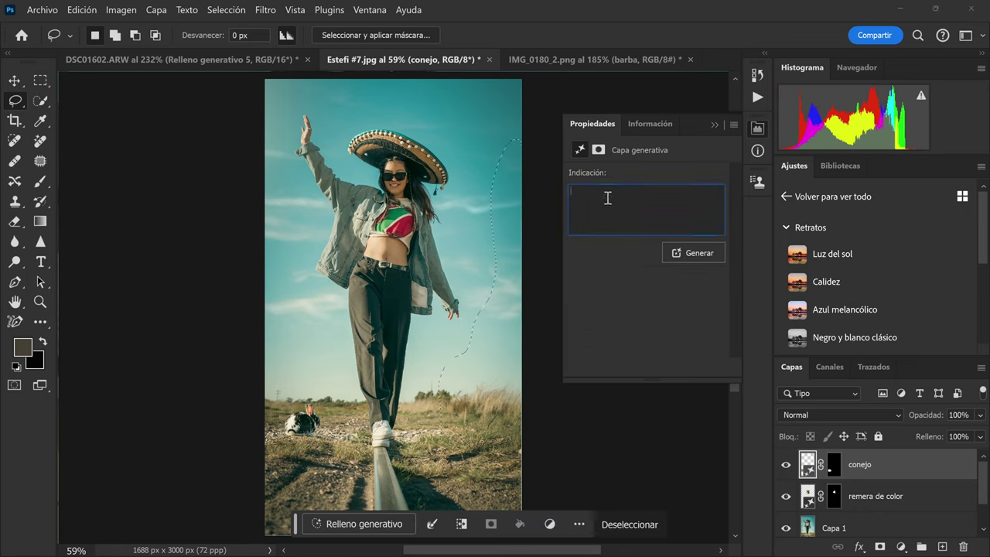
text(cactus)
key(Return)
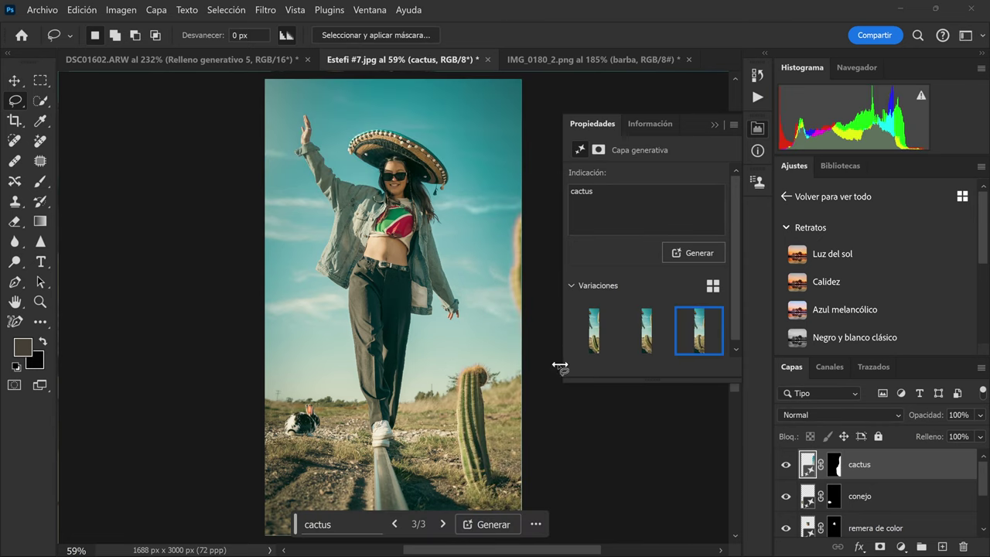
key(ctrl+backslash)
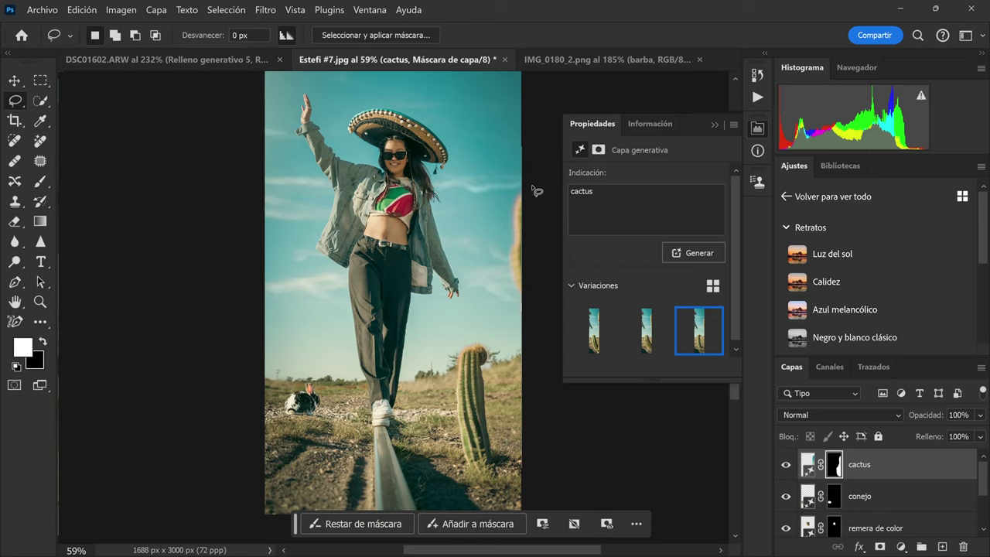
- Try filling the stray right-edge cactus piece with background, then revert to the cactus result
drag(534, 190, 511, 207)
drag(511, 259, 532, 355)
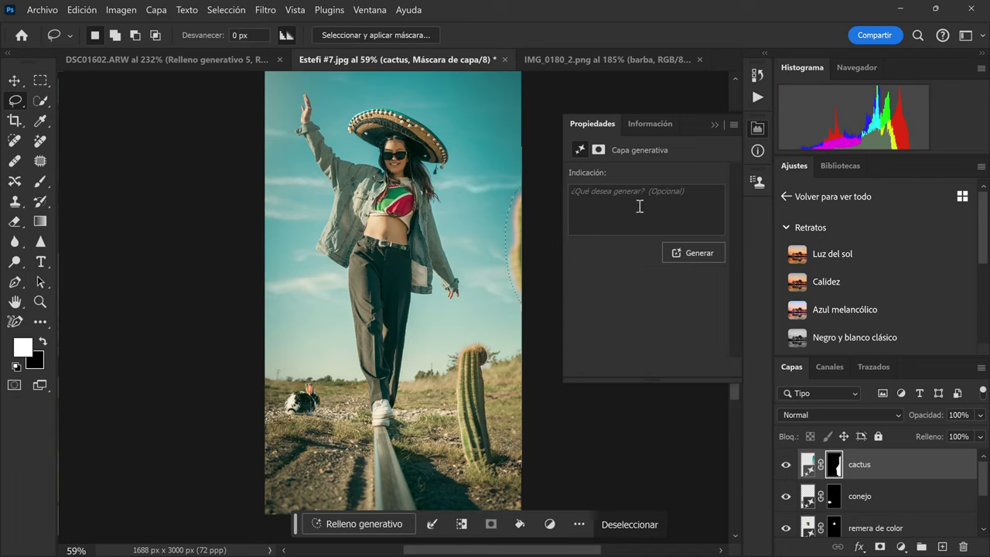
click(681, 252)
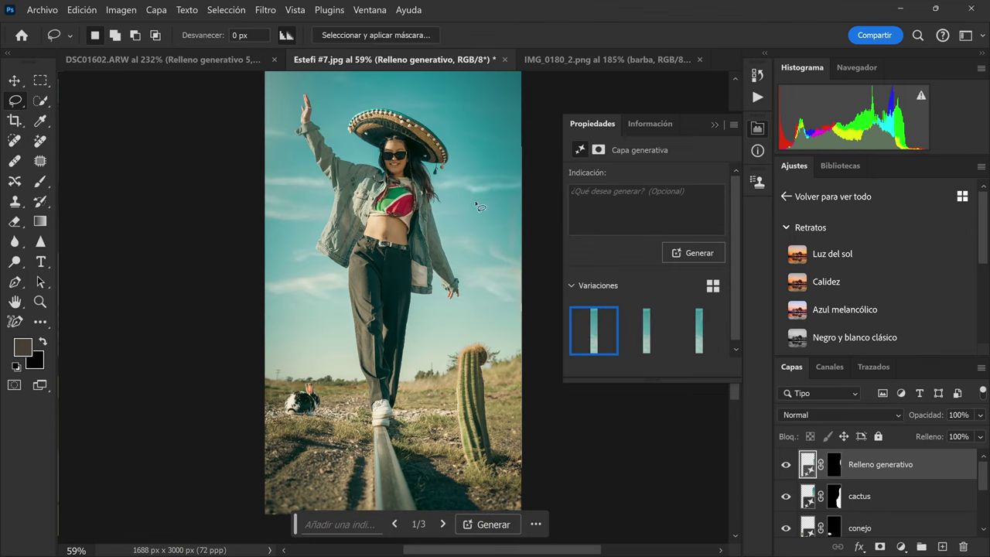
click(647, 332)
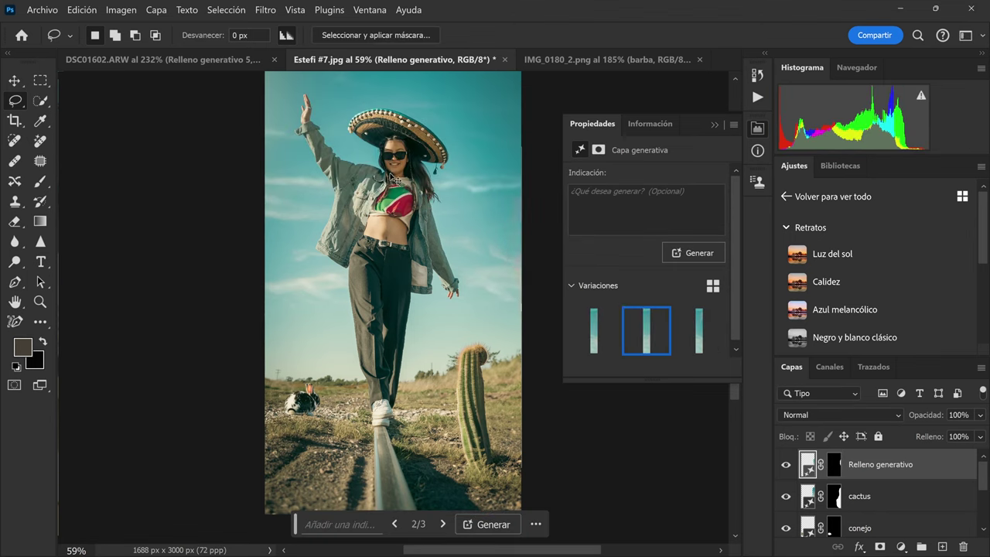
key(ctrl+z)
key(ctrl+z)
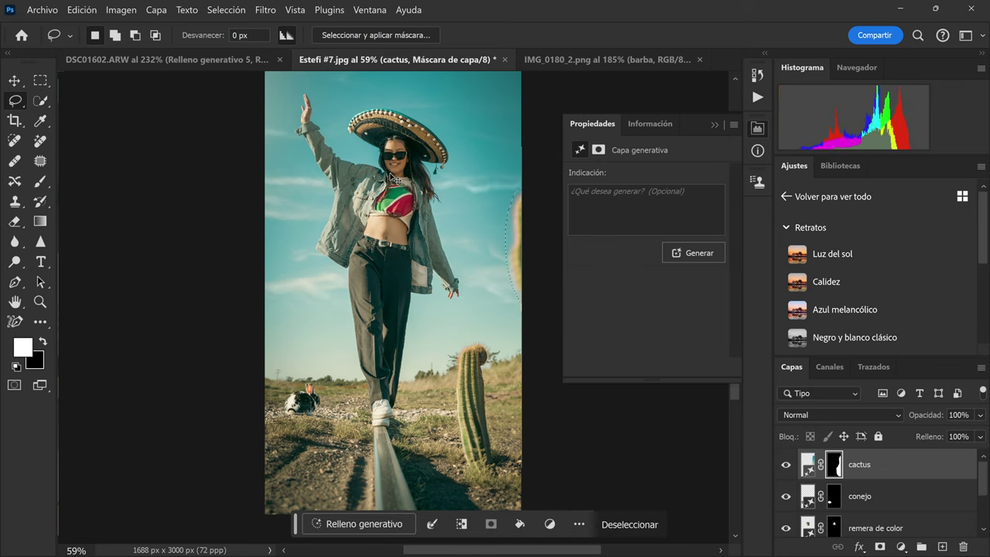
key(ctrl+shift+z)
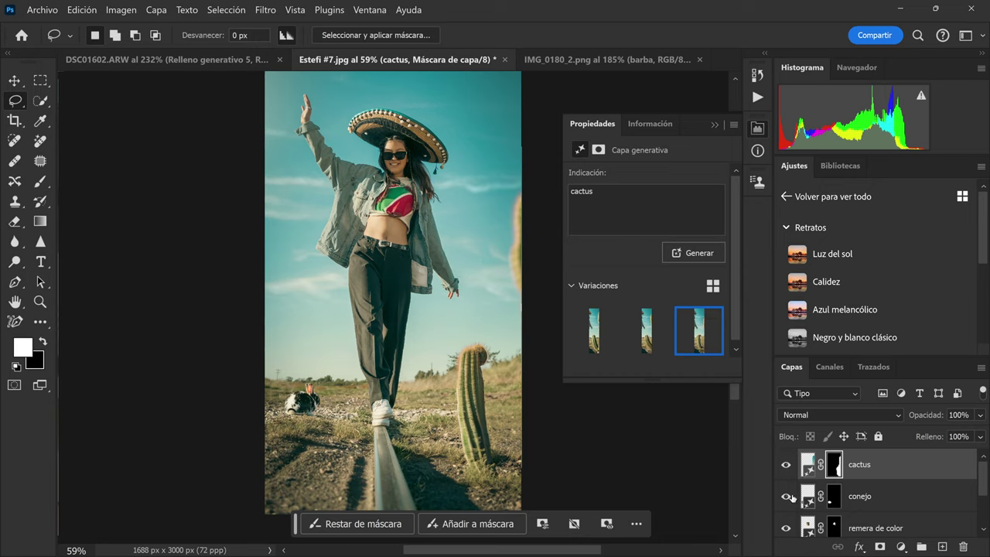
- Paint black on the cactus layer mask over the stray piece at the right edge
click(836, 467)
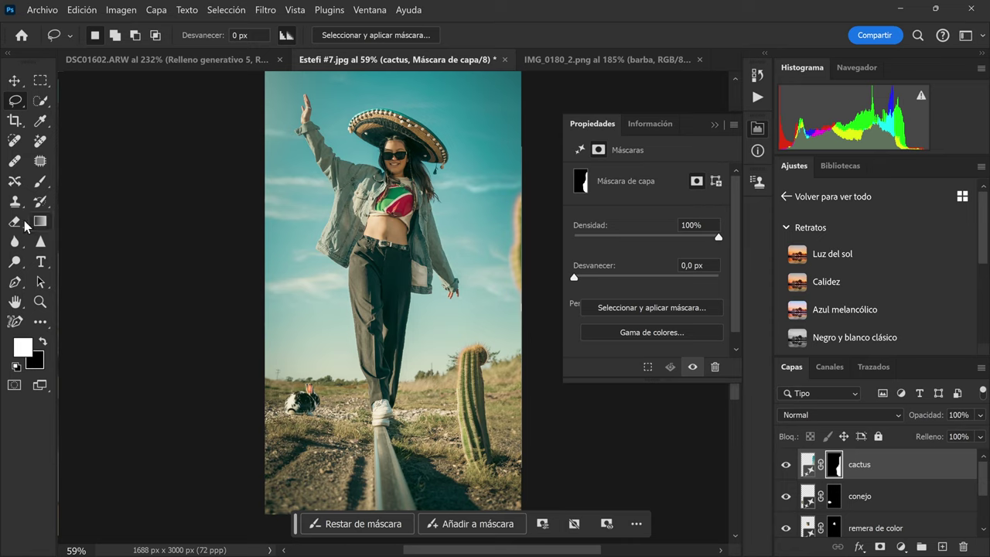
click(39, 187)
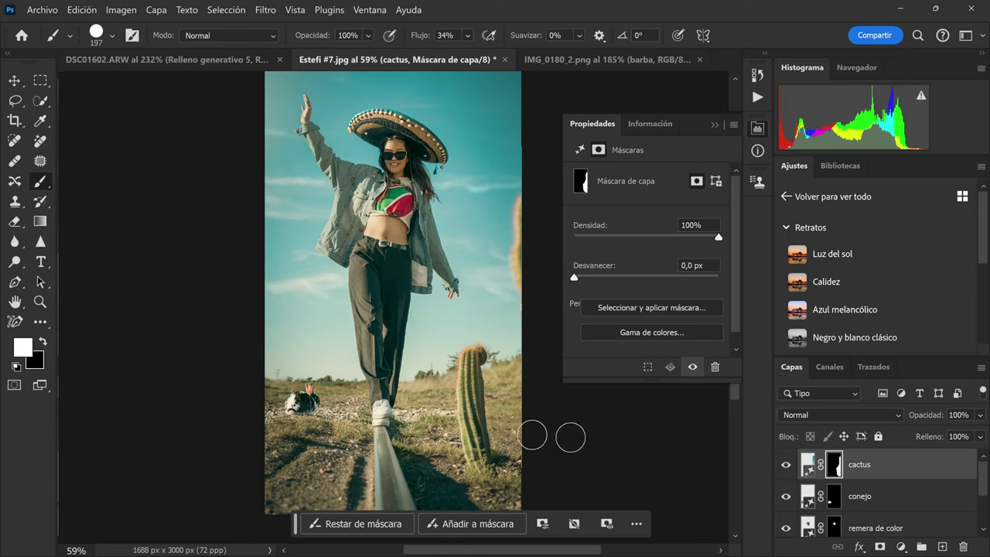
click(44, 344)
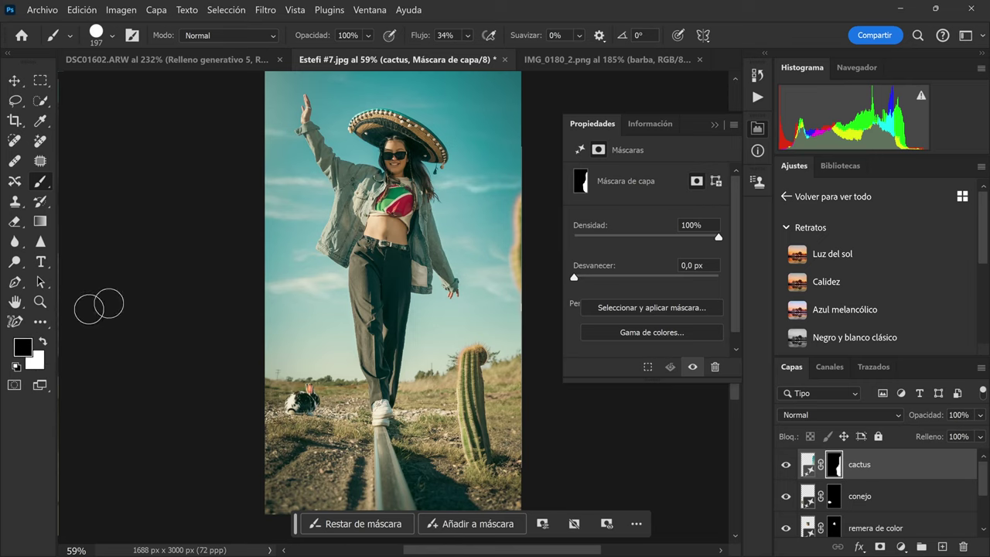
drag(516, 204, 510, 277)
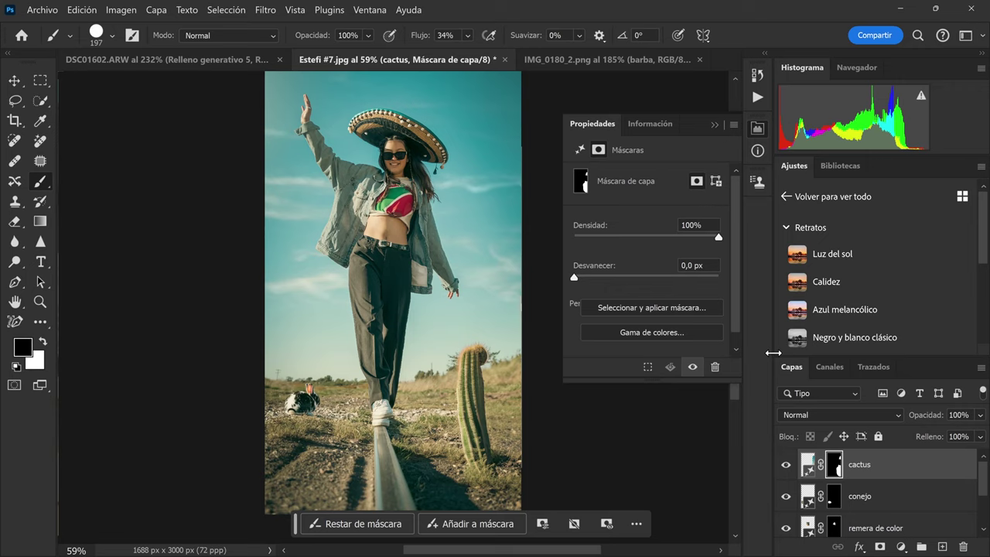
- Lasso the leftover cactus area at the right edge and run Generative Fill with no prompt
click(15, 101)
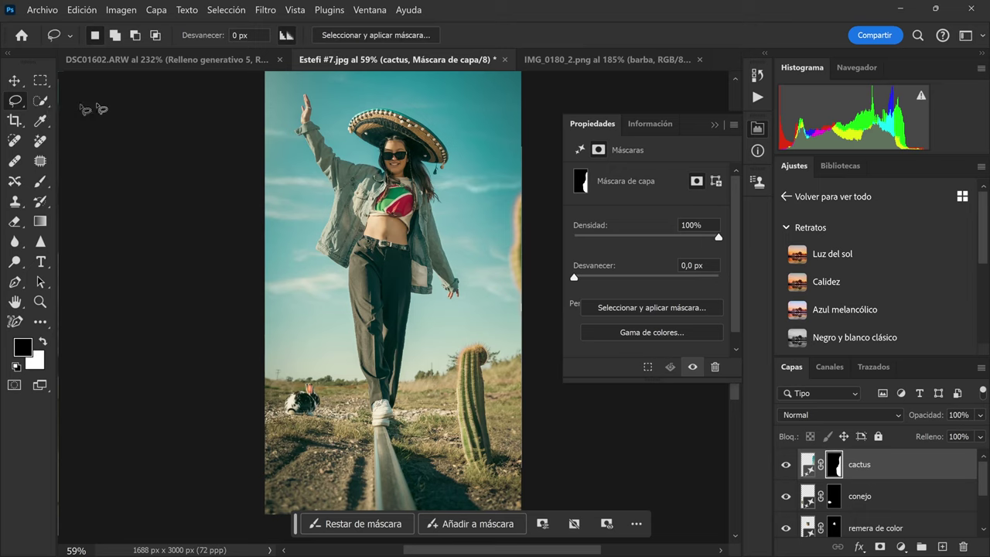
click(527, 184)
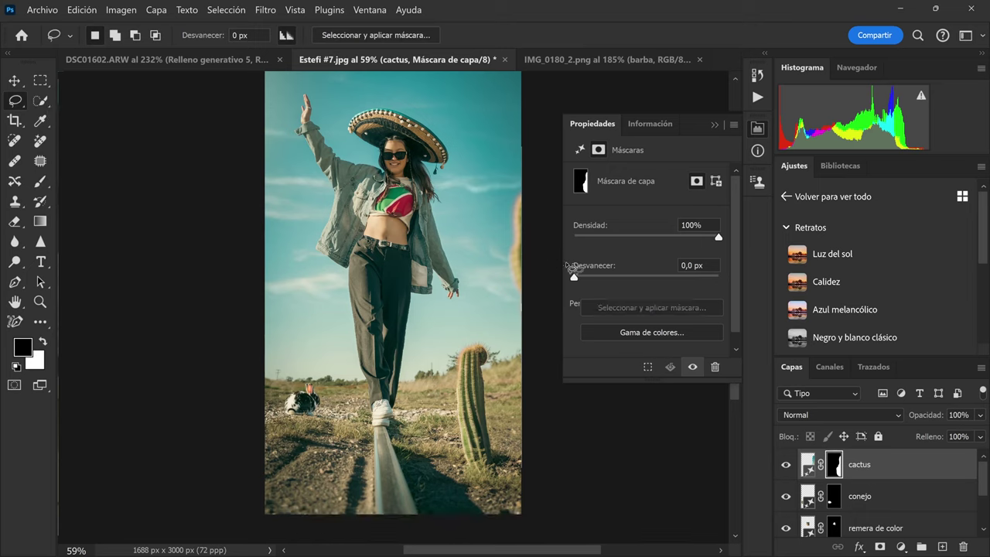
drag(573, 267, 517, 187)
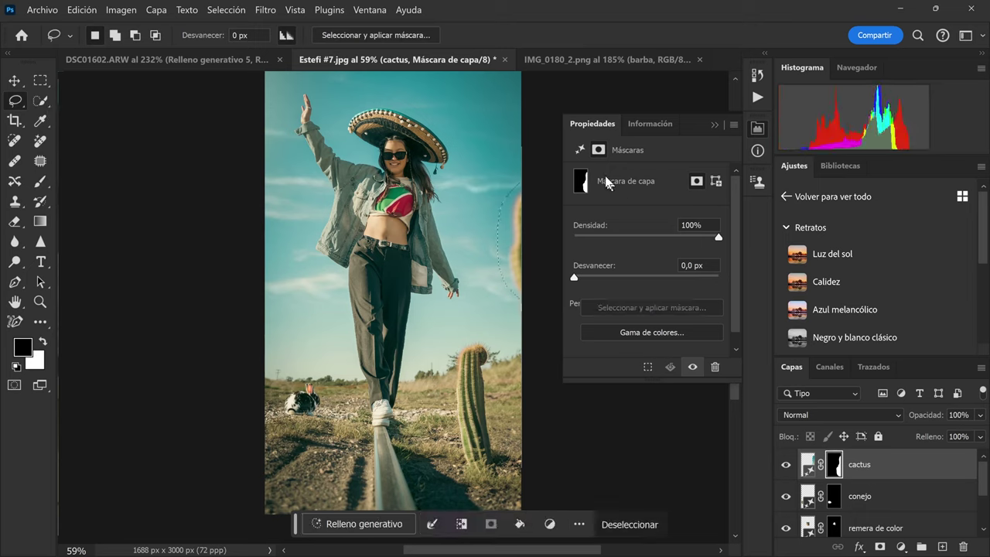
click(369, 526)
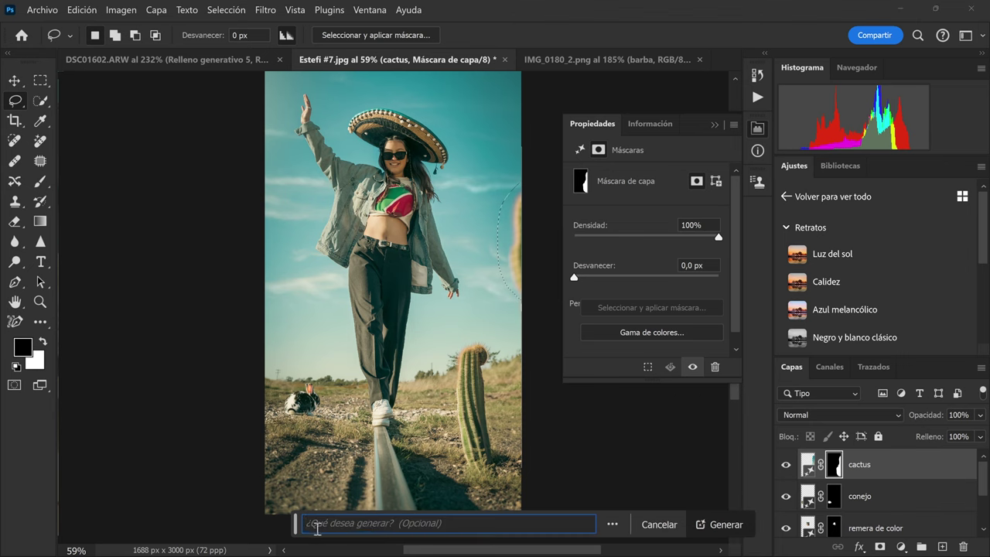
click(720, 524)
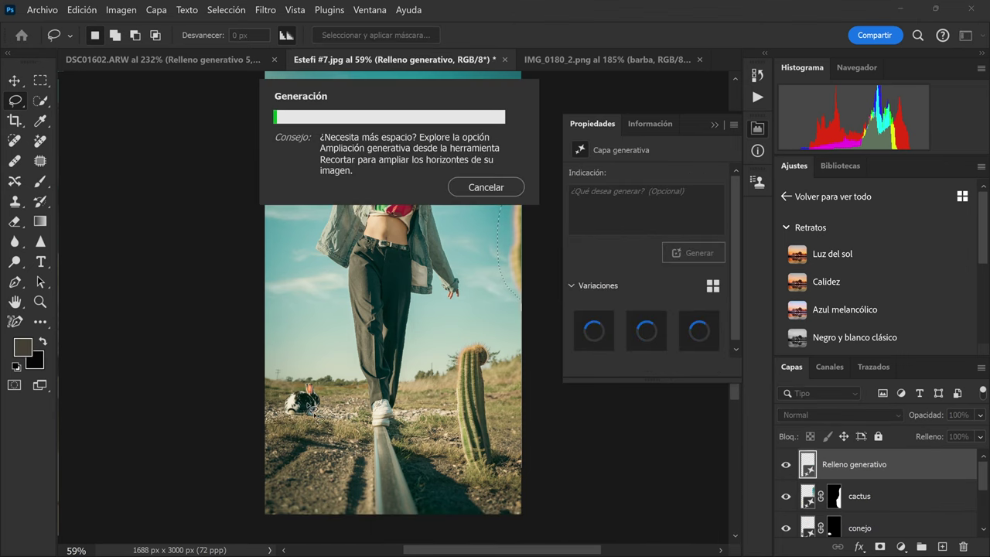